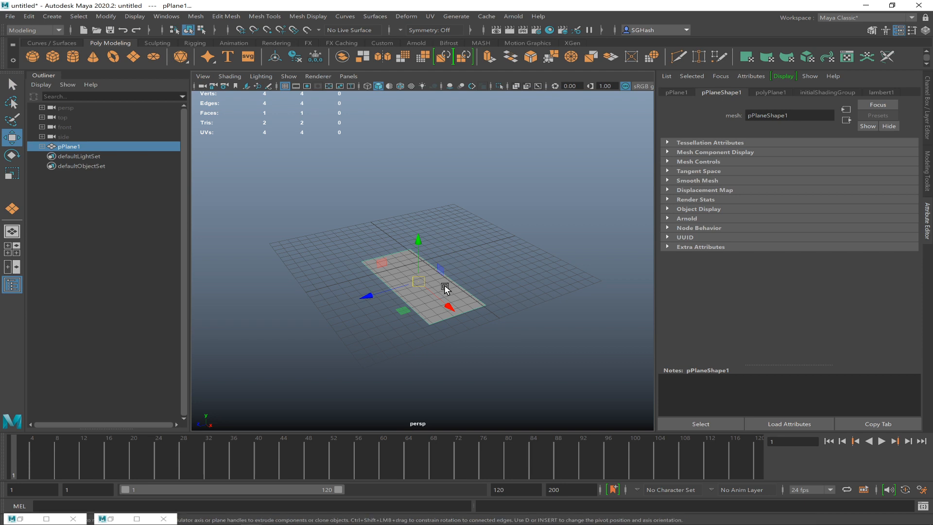
Stand the plane upright by rotating it and setting its Rotate X to 90.
{"action": "left_click_drag", "start_coordinate": [401, 247], "coordinate": [387, 309]}
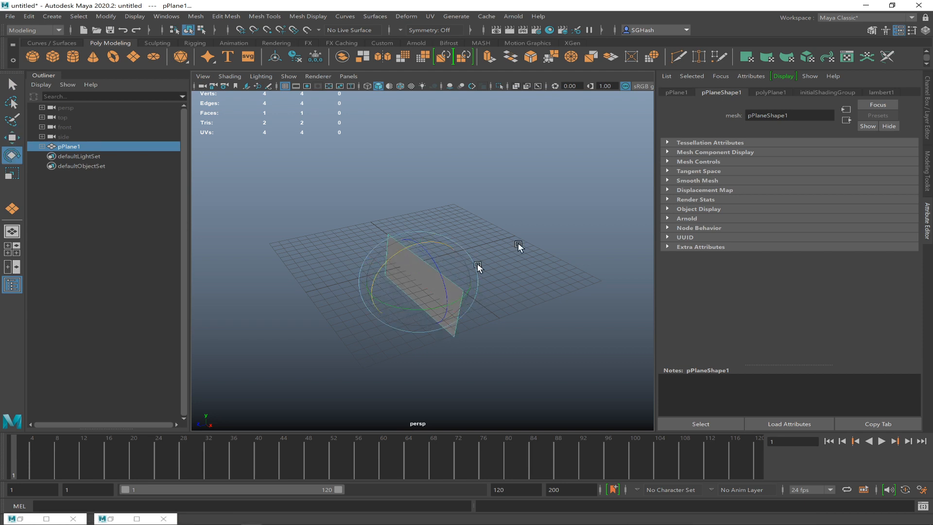
{"action": "left_click", "coordinate": [929, 111]}
{"action": "double_click", "coordinate": [899, 127]}
{"action": "type", "text": "90"}
{"action": "key", "text": "Return"}
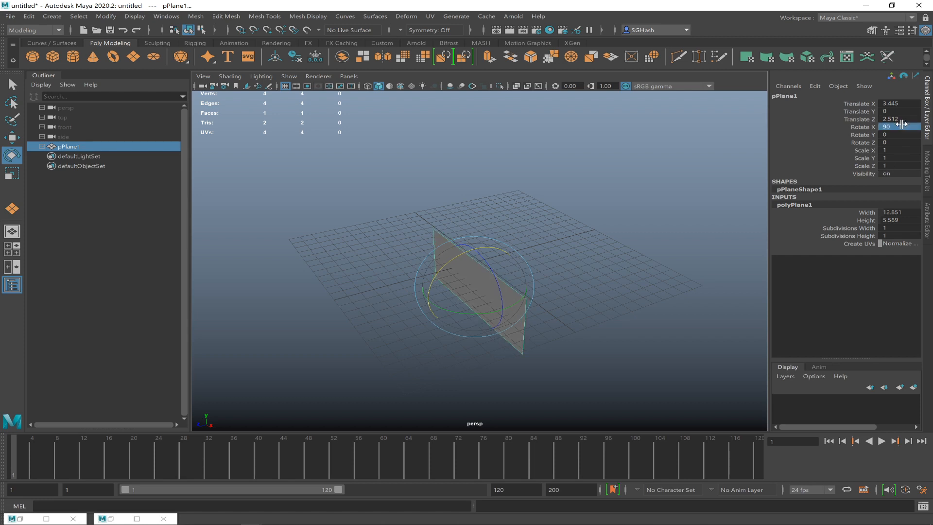
{"action": "left_click", "coordinate": [591, 315]}
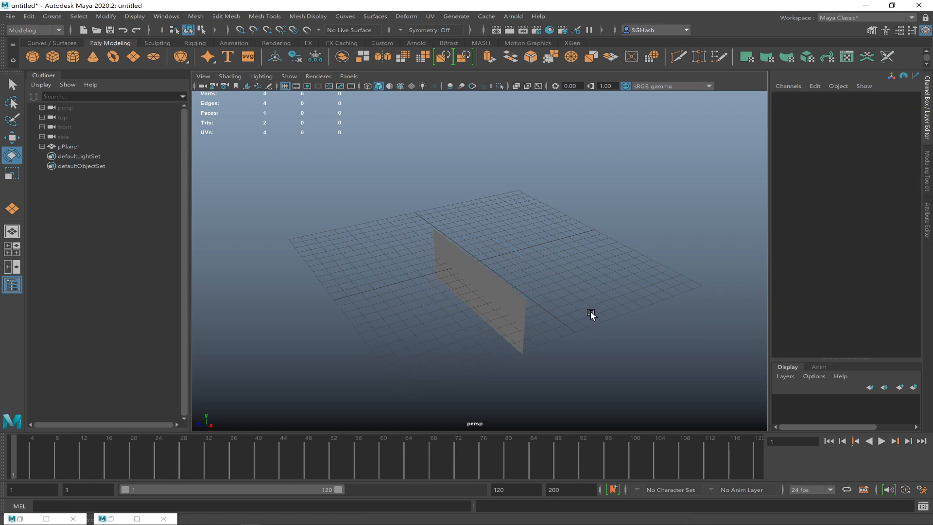
Connect a File texture to the Color attribute of the plane's lambert1 material.
{"action": "left_click_drag", "start_coordinate": [490, 302], "coordinate": [521, 292], "text": "alt"}
{"action": "right_click_drag", "start_coordinate": [520, 291], "coordinate": [617, 315], "text": "alt"}
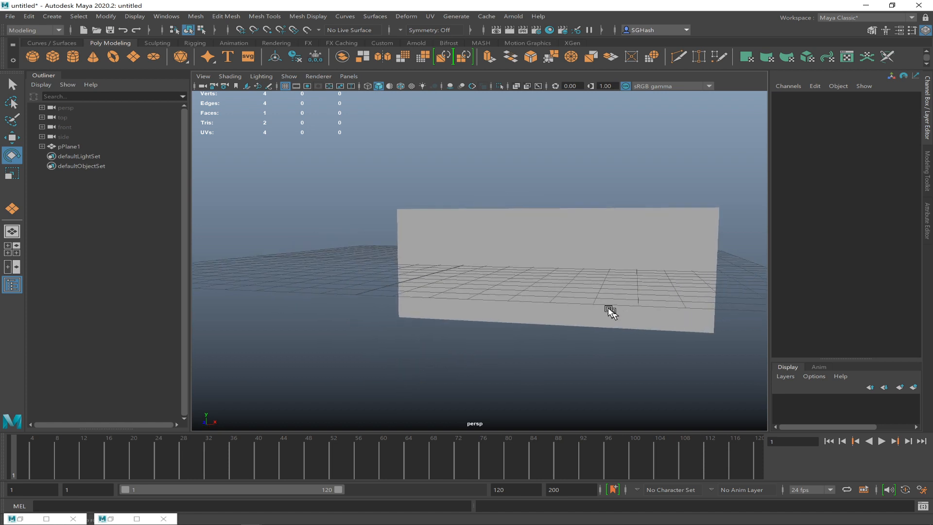
{"action": "left_click", "coordinate": [603, 305]}
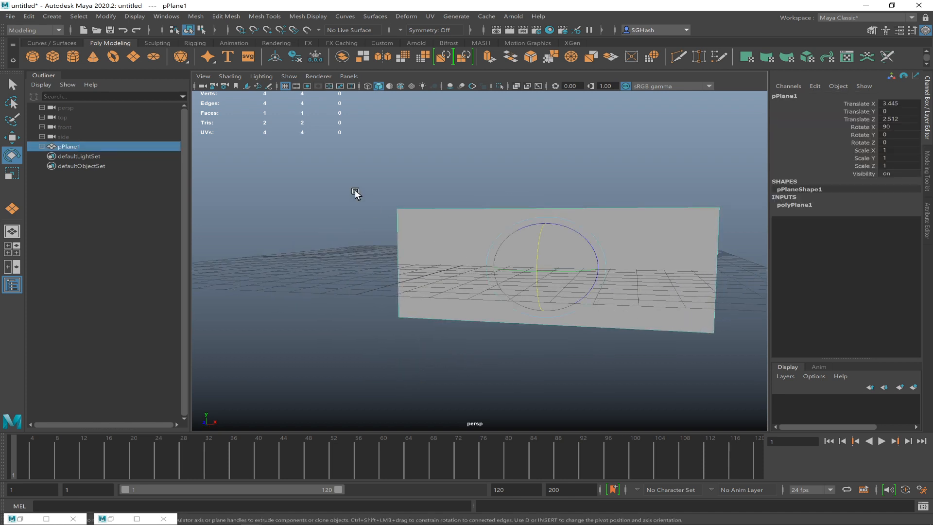
{"action": "key", "text": "ctrl+a"}
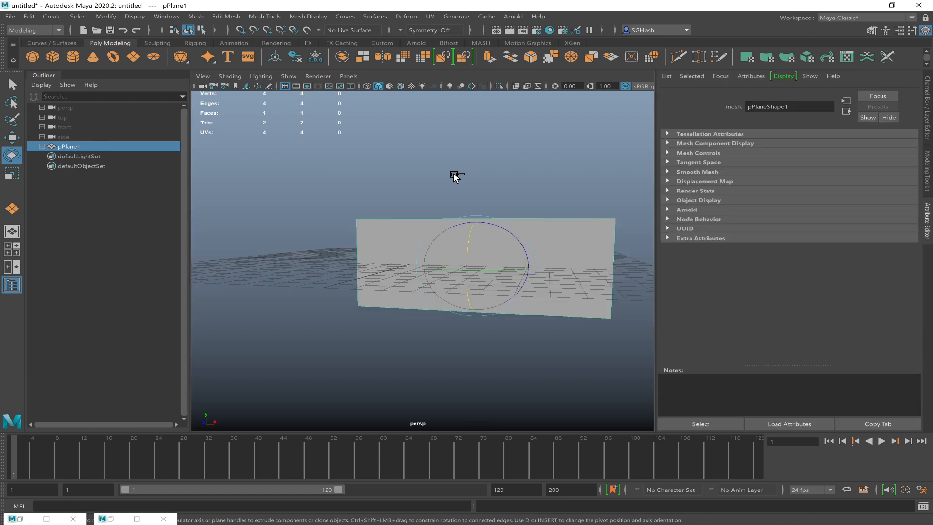
{"action": "left_click", "coordinate": [882, 92]}
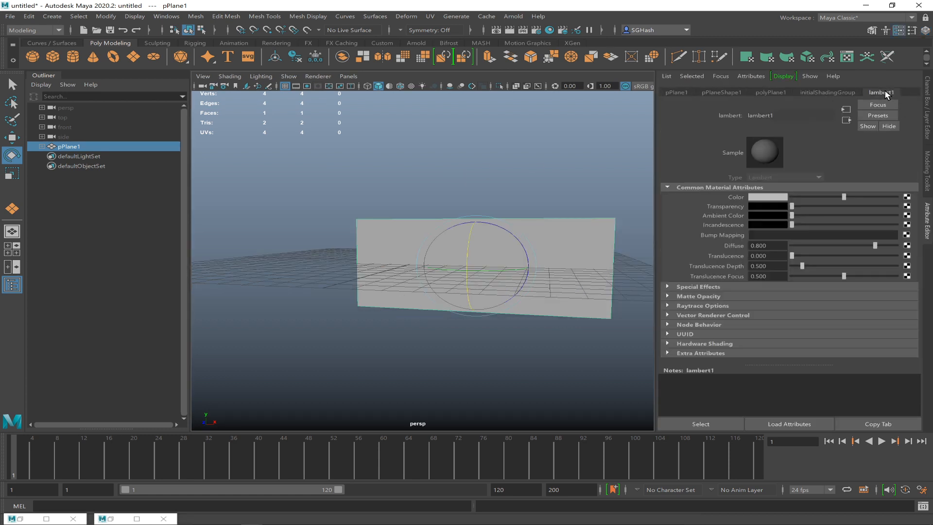
{"action": "left_click", "coordinate": [907, 196]}
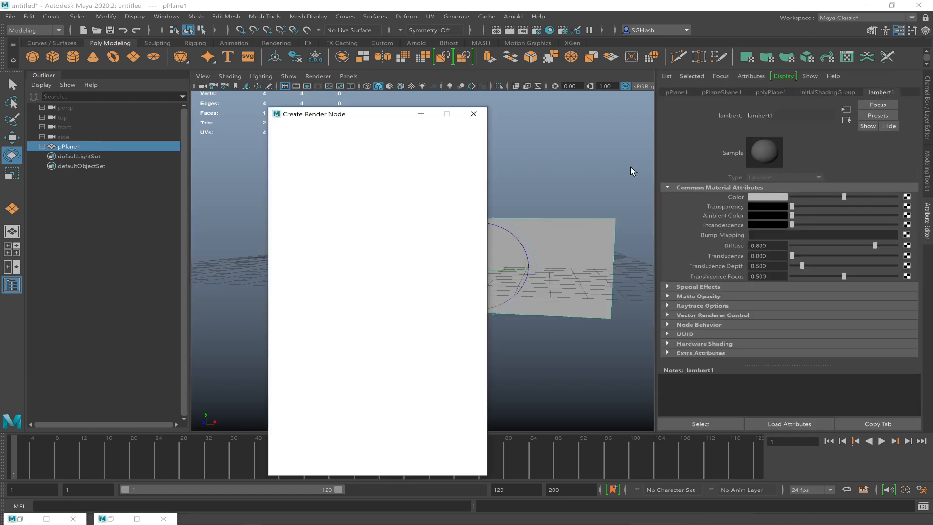
{"action": "left_click", "coordinate": [357, 183]}
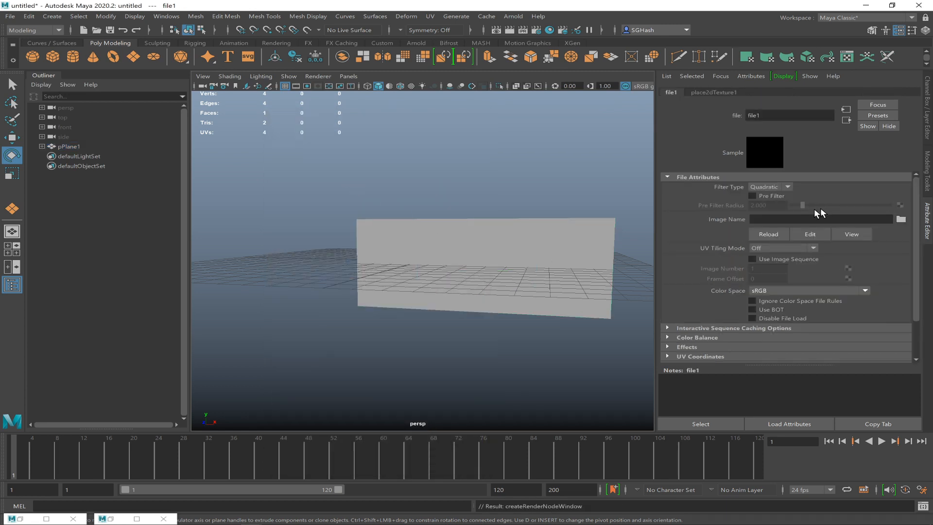
Load Lace.jpg from the Desktop as the texture image and turn on textured display in the viewport.
{"action": "left_click", "coordinate": [900, 219]}
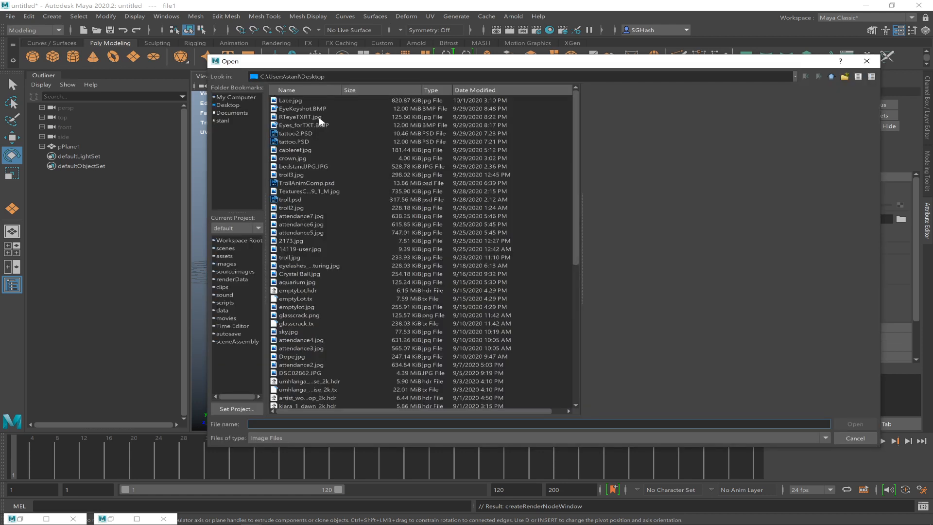
{"action": "double_click", "coordinate": [300, 101]}
{"action": "left_click", "coordinate": [530, 280]}
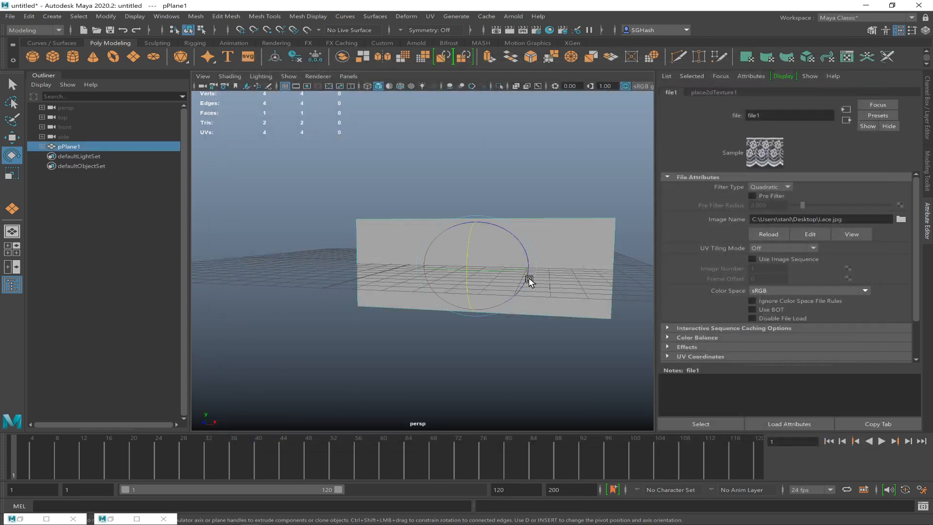
{"action": "key", "text": "6"}
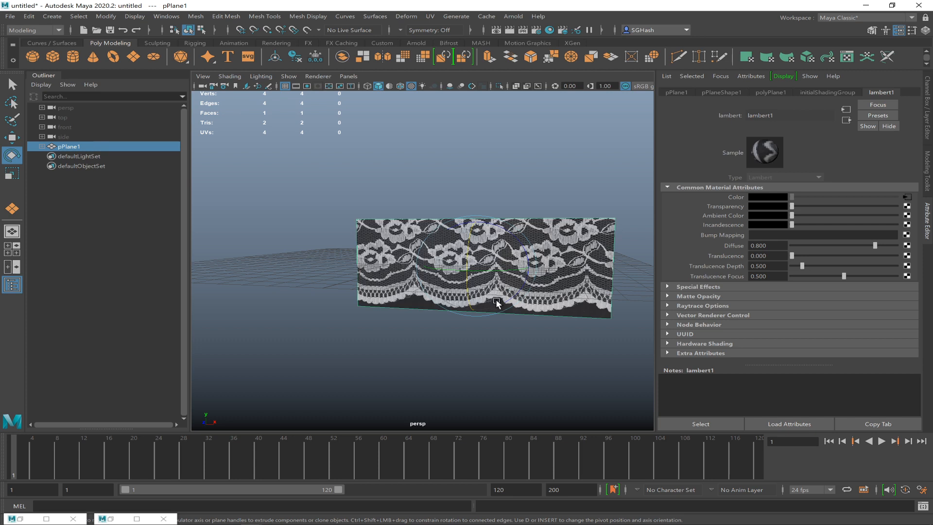
{"action": "left_click_drag", "start_coordinate": [496, 304], "coordinate": [467, 285]}
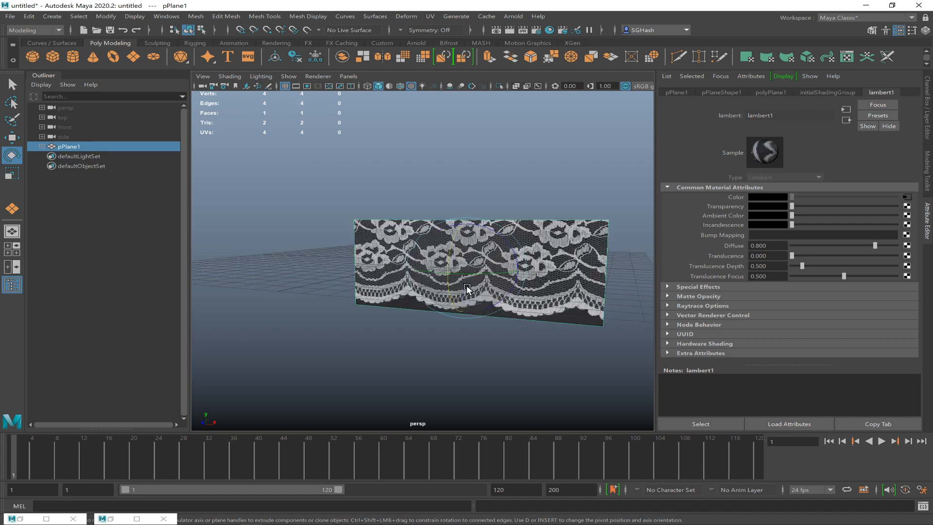
In the lace texture's 2D placement attributes, set the U value of Repeat UV to 2.
{"action": "left_click", "coordinate": [907, 197]}
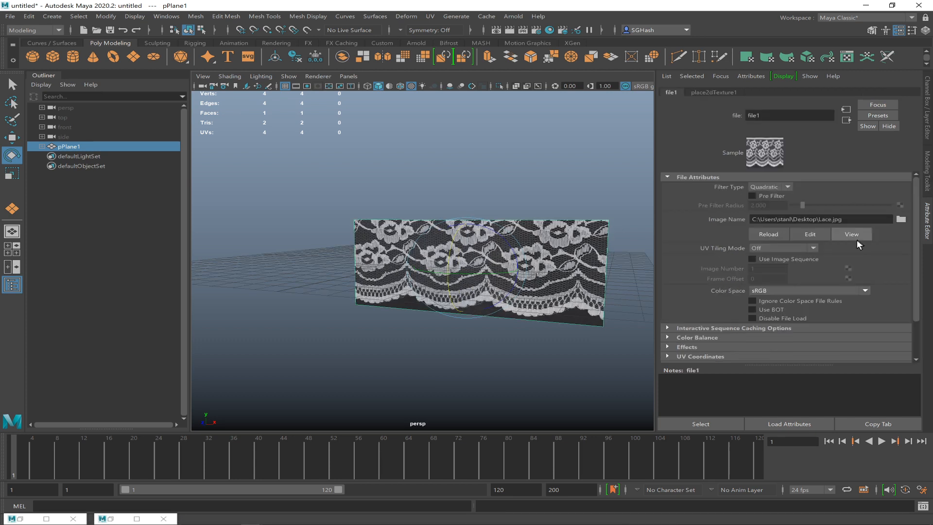
{"action": "left_click", "coordinate": [718, 91]}
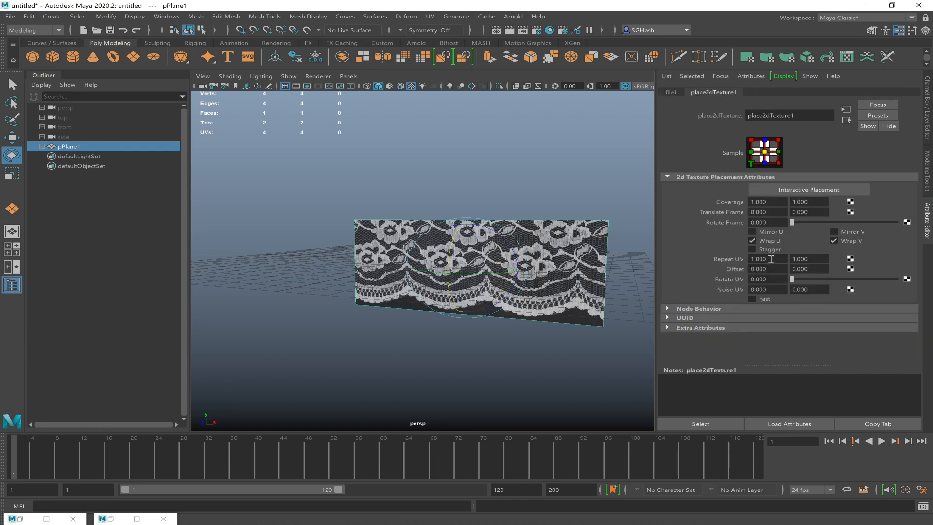
{"action": "left_click_drag", "start_coordinate": [771, 259], "coordinate": [729, 261]}
{"action": "type", "text": "2"}
{"action": "key", "text": "Return"}
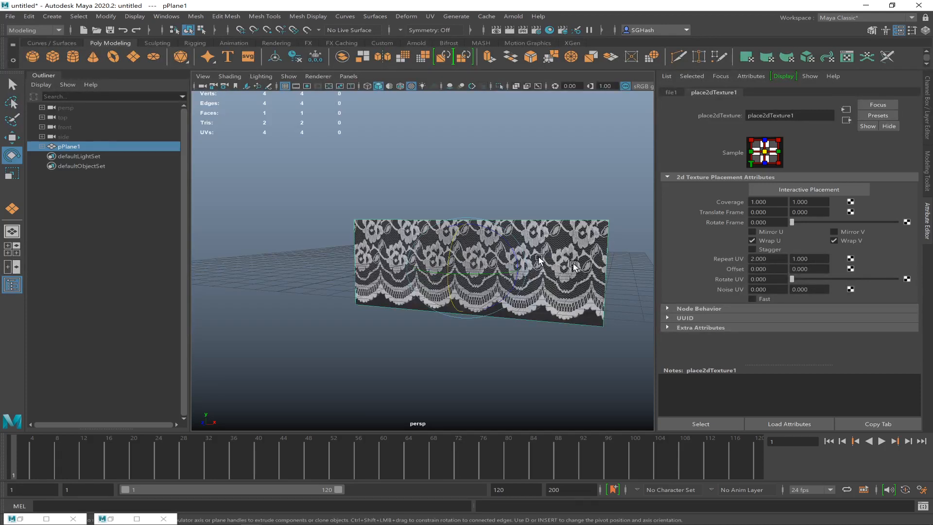
Try a U repeat of 4 on the lace texture and return it to 1.
{"action": "left_click_drag", "start_coordinate": [464, 348], "coordinate": [481, 348], "text": "alt"}
{"action": "left_click_drag", "start_coordinate": [775, 256], "coordinate": [707, 251]}
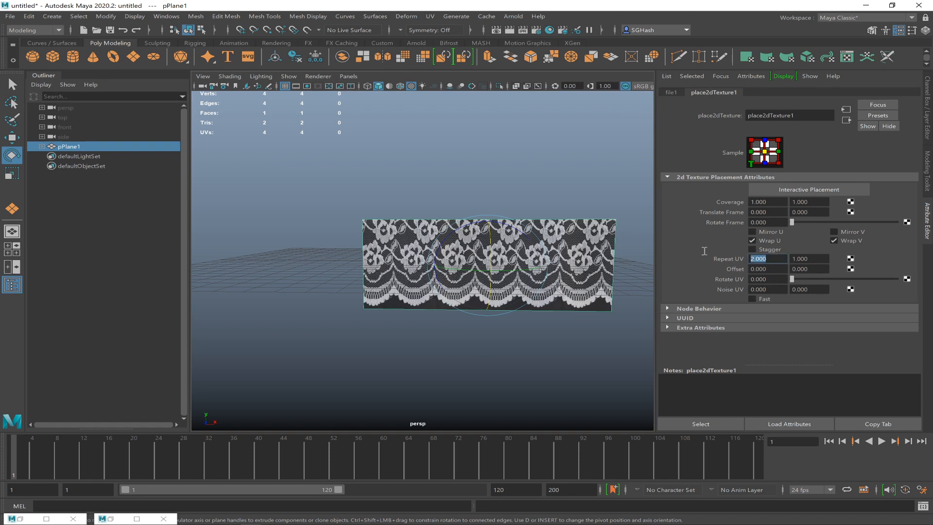
{"action": "type", "text": "4"}
{"action": "key", "text": "Return"}
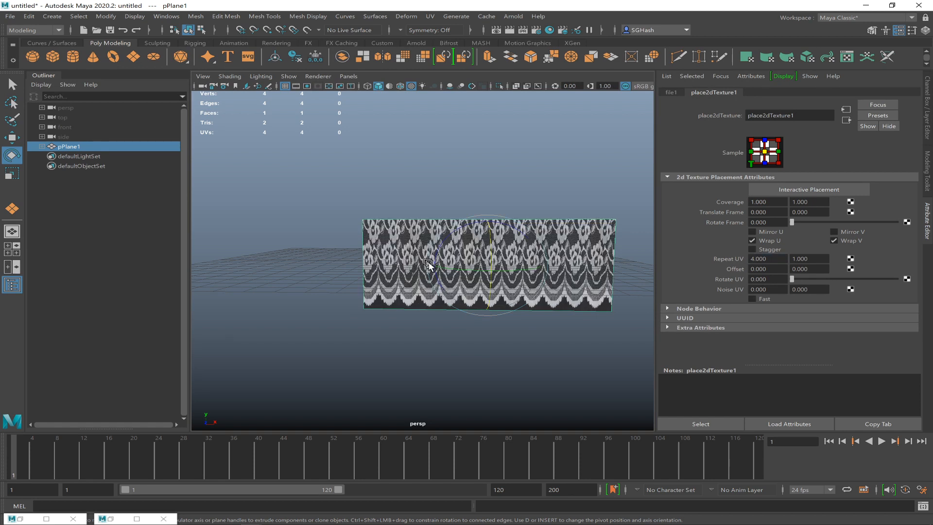
{"action": "left_click_drag", "start_coordinate": [826, 258], "coordinate": [739, 258]}
{"action": "type", "text": "1"}
{"action": "key", "text": "Return"}
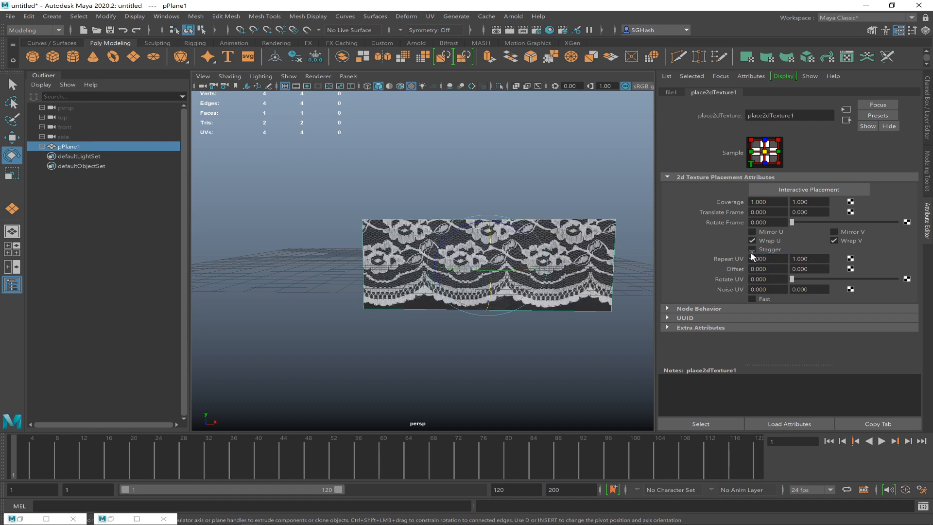
Set the U value of the lace texture's Repeat UV to 4 again.
{"action": "left_click_drag", "start_coordinate": [773, 259], "coordinate": [739, 259]}
{"action": "type", "text": "4"}
{"action": "key", "text": "Return"}
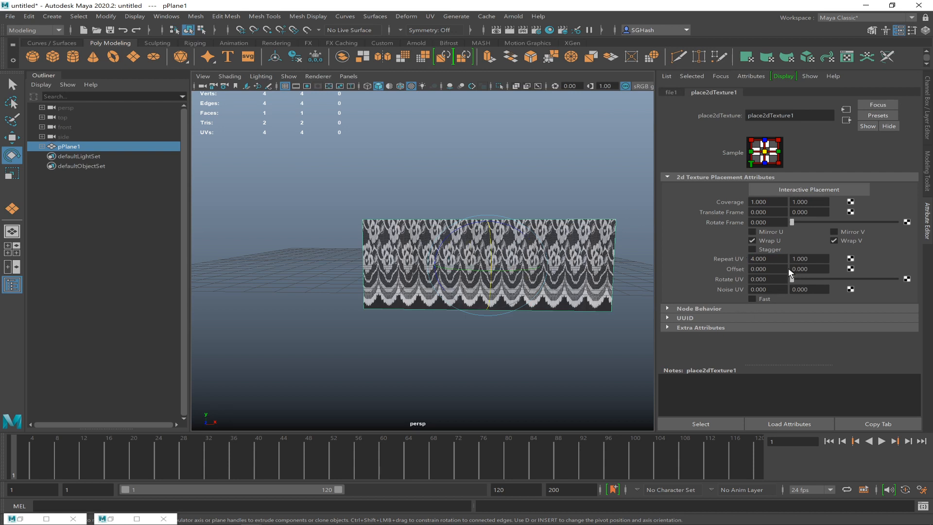
Set the lace texture's Repeat UV to 2 in both U and V.
{"action": "left_click_drag", "start_coordinate": [779, 262], "coordinate": [690, 255]}
{"action": "type", "text": "2"}
{"action": "key", "text": "Tab"}
{"action": "type", "text": "2"}
{"action": "key", "text": "Return"}
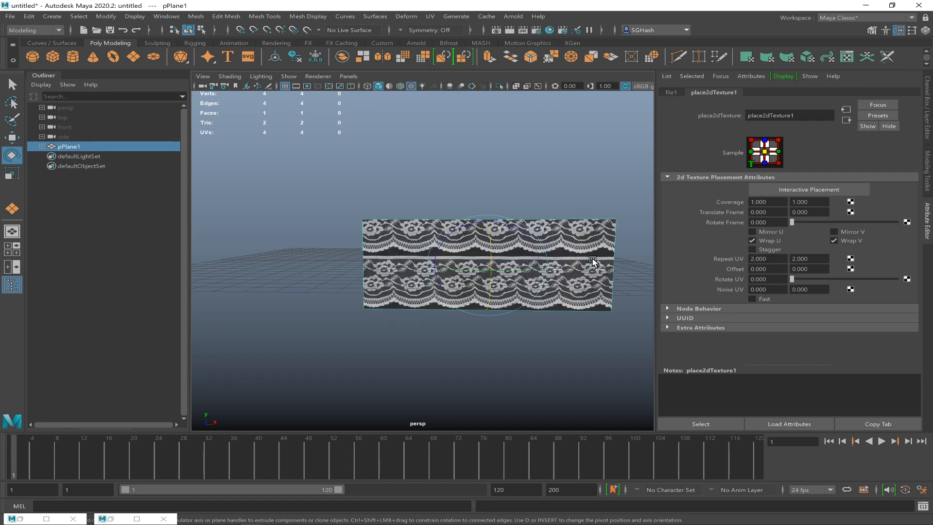
Set the V value of the lace texture's Repeat UV back to 1.
{"action": "double_click", "coordinate": [821, 261]}
{"action": "type", "text": "1"}
{"action": "key", "text": "Return"}
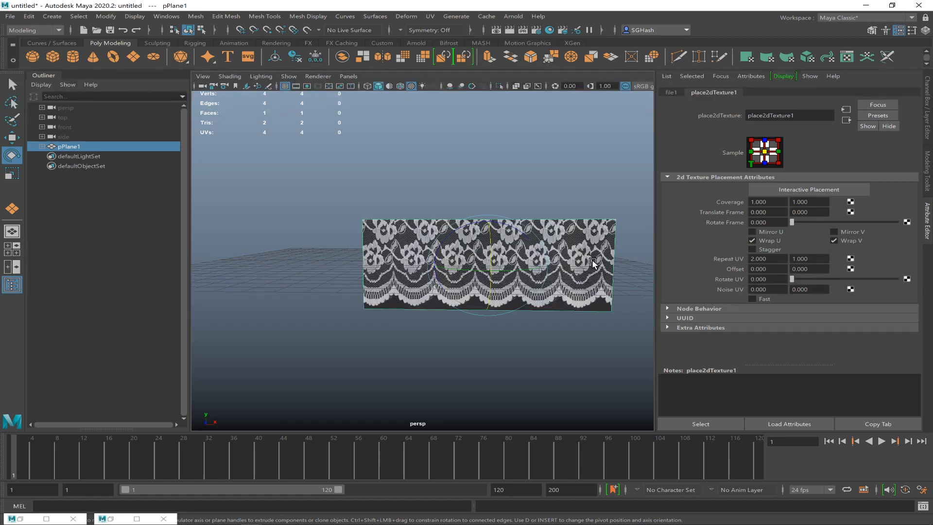
Create a polygon sphere with a radius of about 4.64 on the grid behind the lace plane.
{"action": "scroll", "coordinate": [428, 169], "scroll_direction": "down", "scroll_amount": 3}
{"action": "left_click_drag", "start_coordinate": [428, 169], "coordinate": [249, 141], "text": "alt"}
{"action": "left_click", "coordinate": [39, 56]}
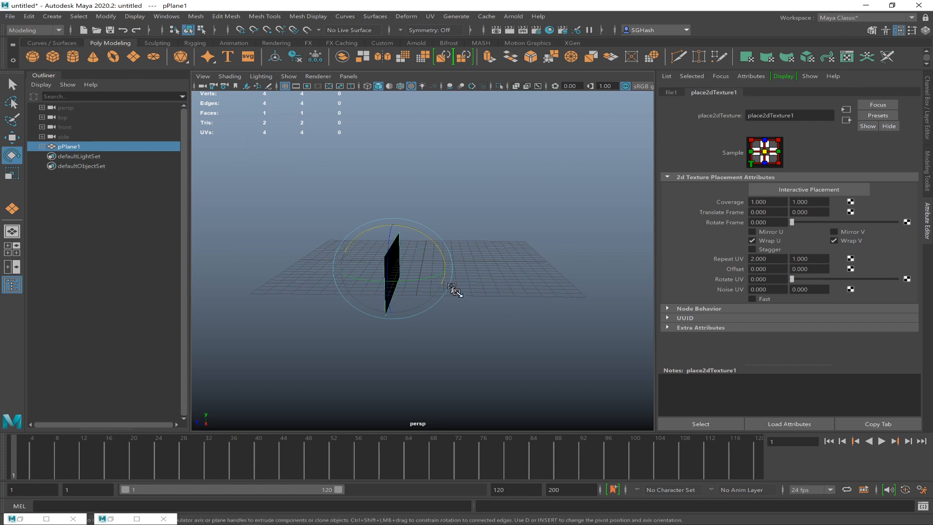
{"action": "left_click_drag", "start_coordinate": [468, 269], "coordinate": [470, 281]}
{"action": "mouse_move", "coordinate": [402, 277]}
{"action": "left_mouse_down", "text": "alt"}
{"action": "mouse_move", "coordinate": [479, 272]}
{"action": "mouse_move", "coordinate": [412, 278]}
{"action": "left_mouse_up", "text": "alt"}
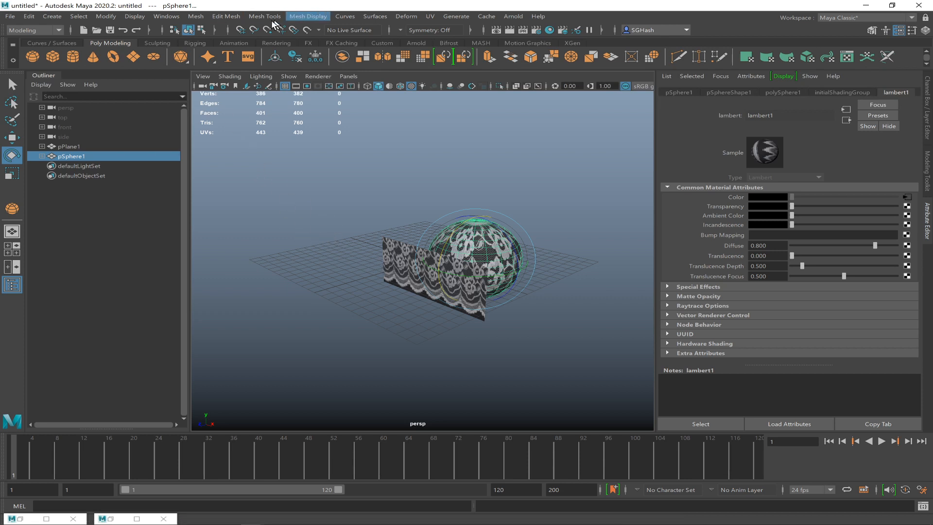
Open Hypershade and create an Arnold aiStandardSurface material.
{"action": "left_click", "coordinate": [166, 16]}
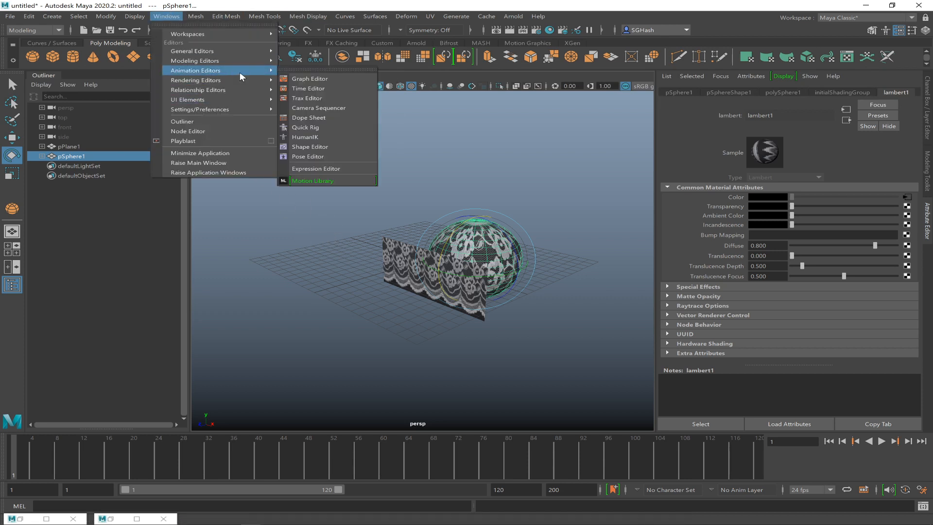
{"action": "left_click", "coordinate": [286, 97]}
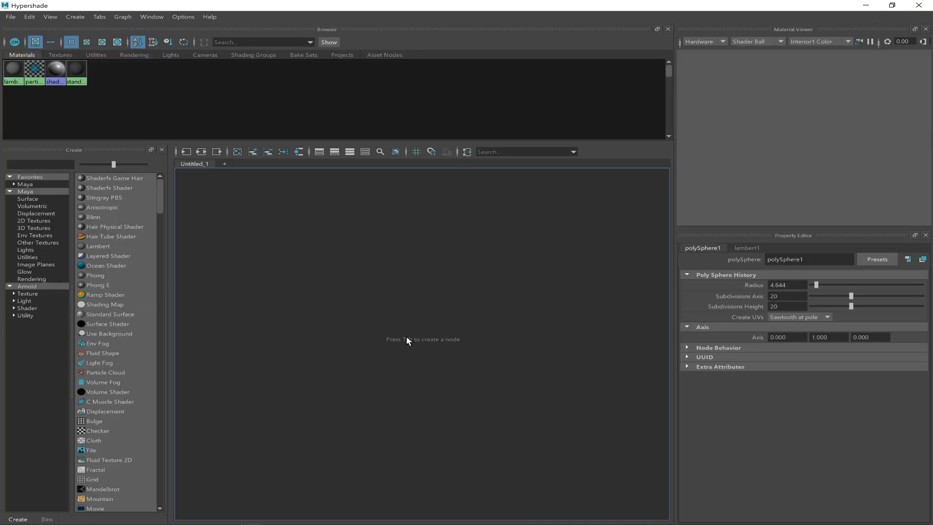
{"action": "left_click_drag", "start_coordinate": [404, 2], "coordinate": [632, 132]}
{"action": "left_click_drag", "start_coordinate": [382, 138], "coordinate": [594, 108]}
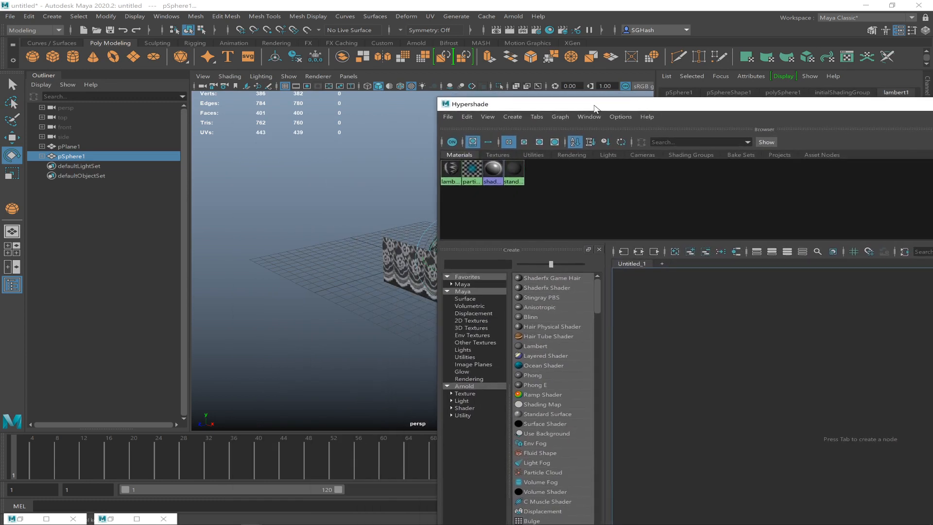
{"action": "left_click", "coordinate": [452, 407]}
{"action": "left_click", "coordinate": [463, 408]}
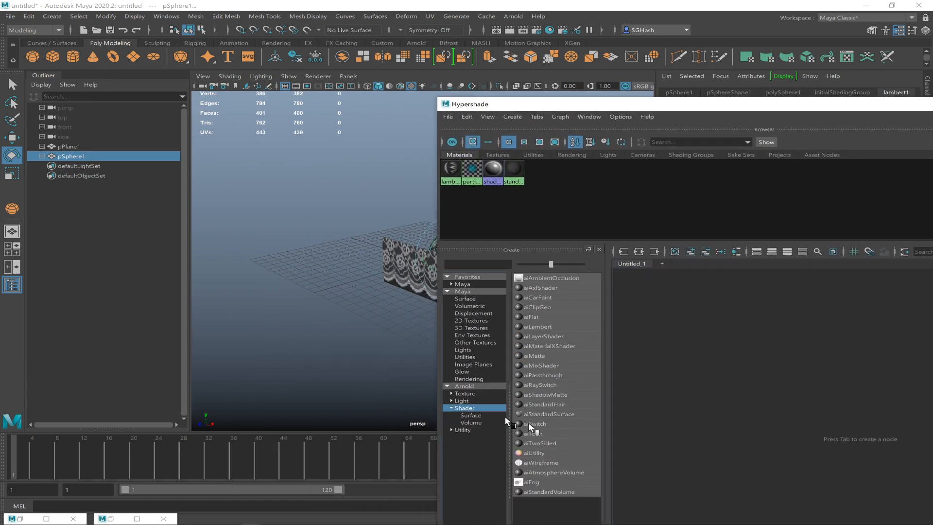
{"action": "left_click", "coordinate": [558, 413]}
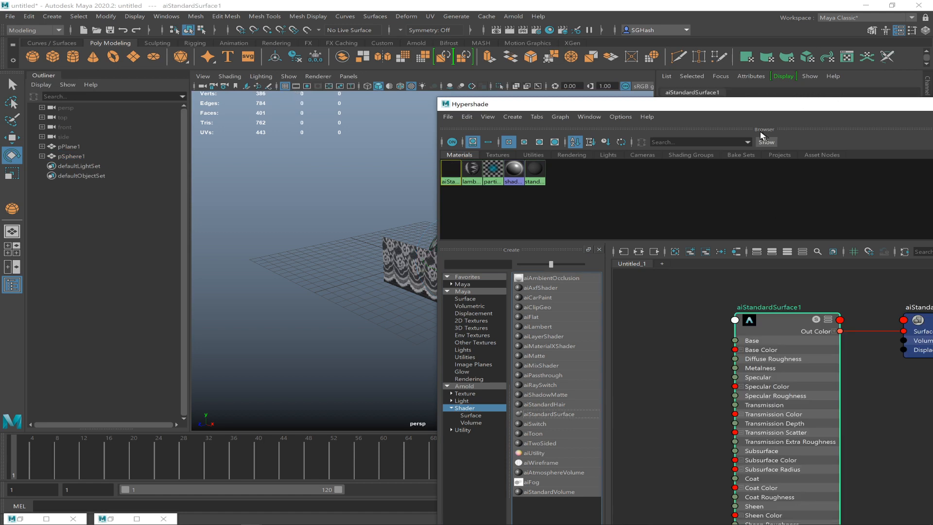
Assign the aiStandardSurface1 material to the sphere.
{"action": "left_click_drag", "start_coordinate": [744, 110], "coordinate": [833, 256]}
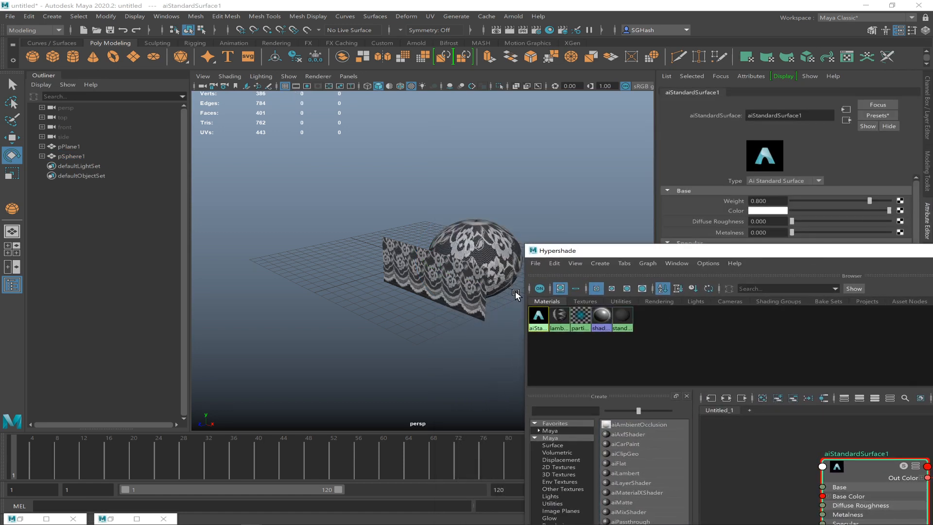
{"action": "left_click", "coordinate": [470, 236]}
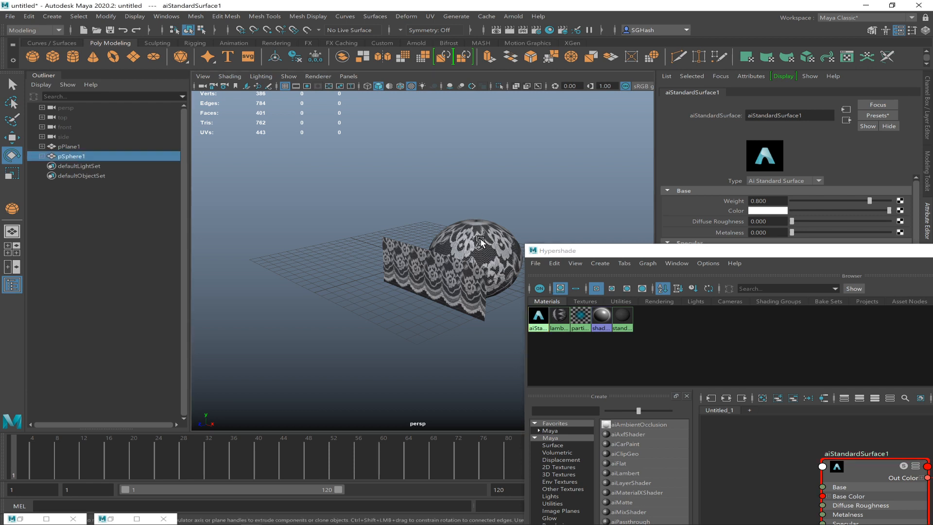
{"action": "right_click_drag", "start_coordinate": [533, 326], "coordinate": [523, 301]}
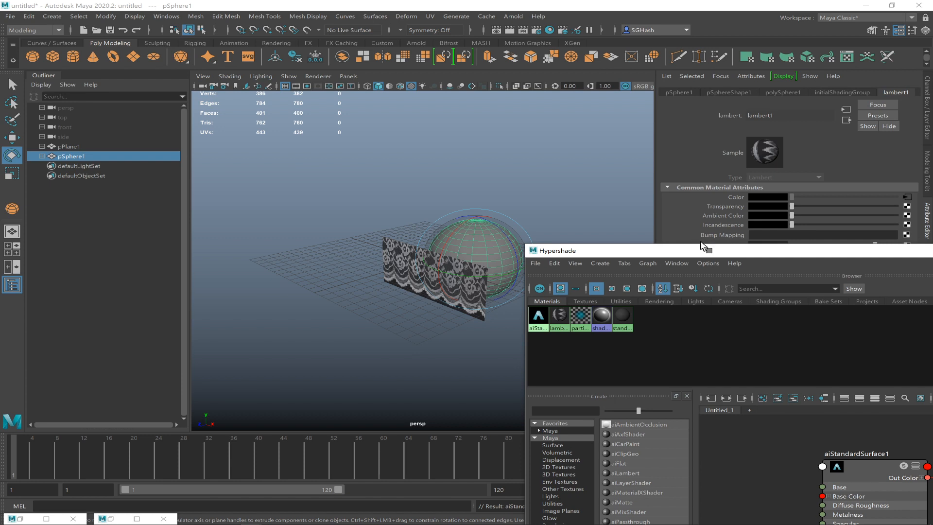
Create a second aiStandardSurface material in Hypershade, keeping the lace plane in view.
{"action": "left_click_drag", "start_coordinate": [702, 253], "coordinate": [365, 323]}
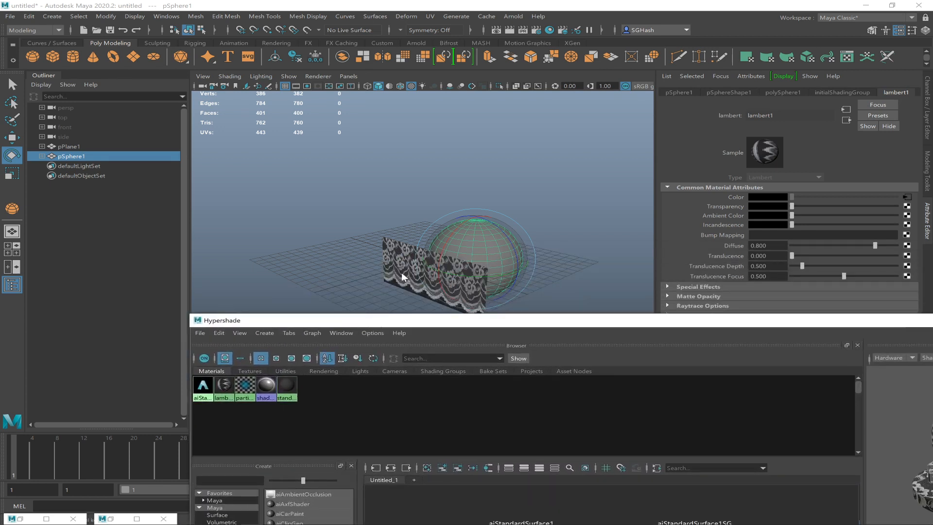
{"action": "left_click_drag", "start_coordinate": [519, 325], "coordinate": [817, 190]}
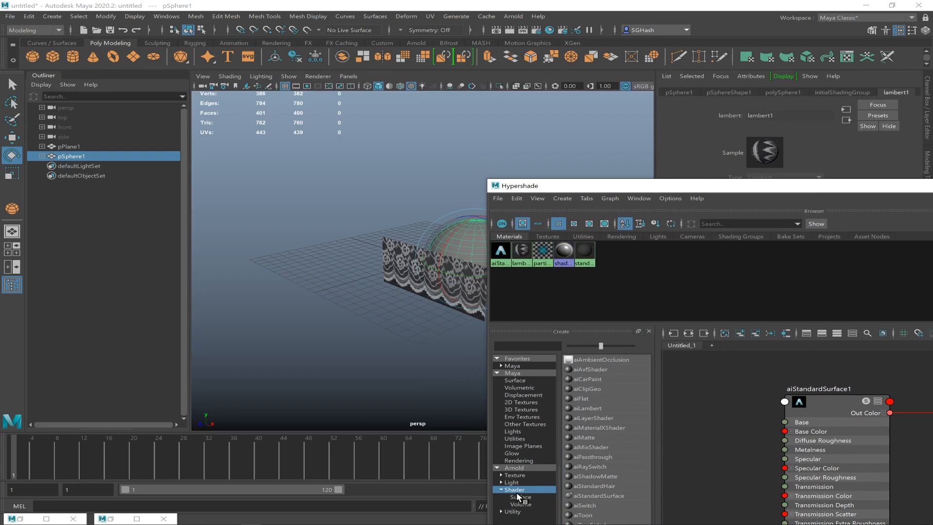
{"action": "left_click", "coordinate": [608, 494]}
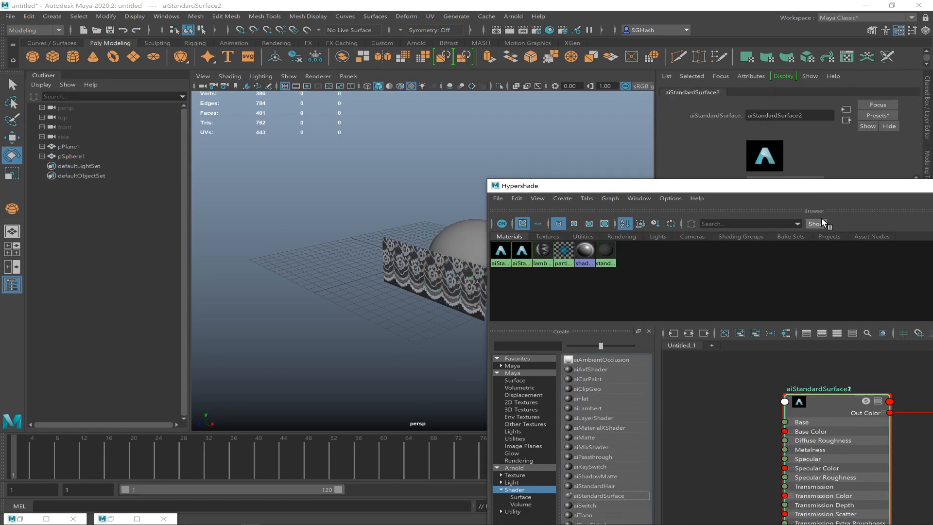
Rename the second aiStandardSurface material as lace.
{"action": "left_click_drag", "start_coordinate": [811, 115], "coordinate": [686, 113]}
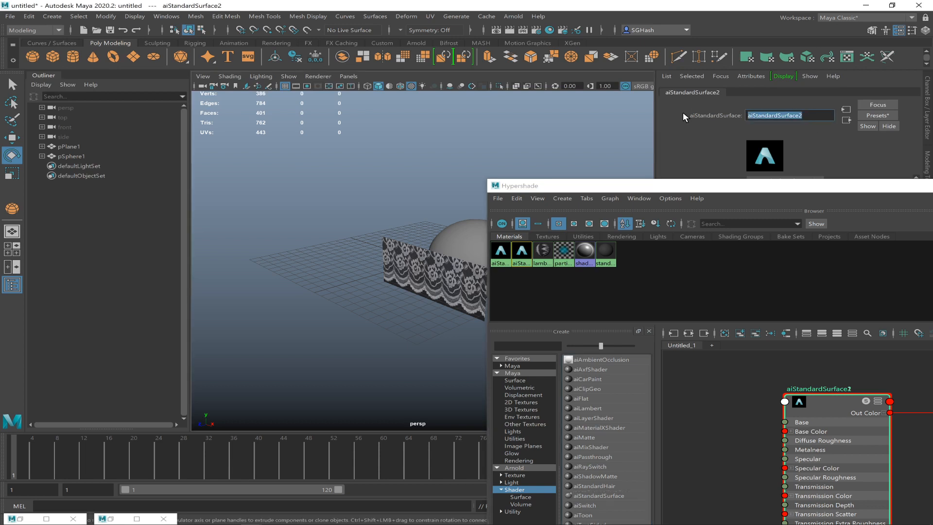
{"action": "type", "text": "lace"}
{"action": "key", "text": "Return"}
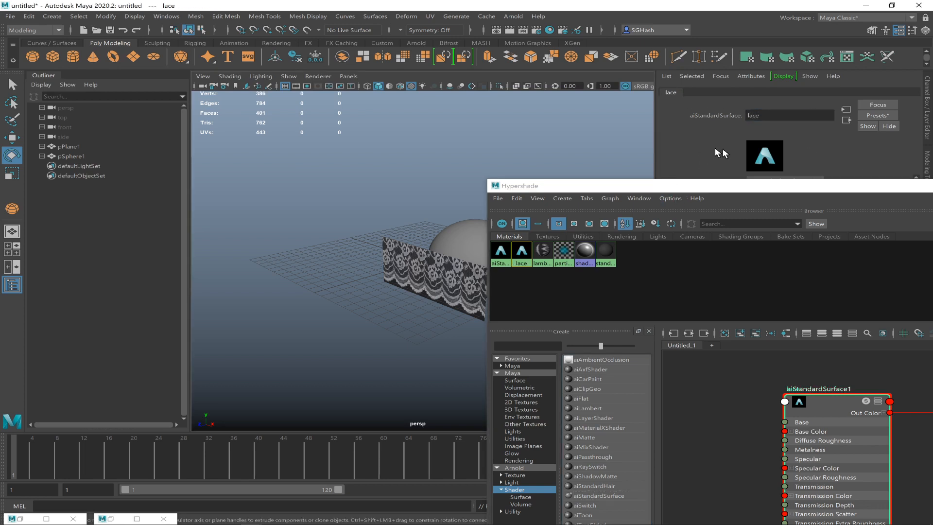
Connect a File texture to the Opacity attribute in the lace material's Geometry settings.
{"action": "left_click_drag", "start_coordinate": [765, 191], "coordinate": [283, 325]}
{"action": "left_click_drag", "start_coordinate": [690, 340], "coordinate": [448, 359]}
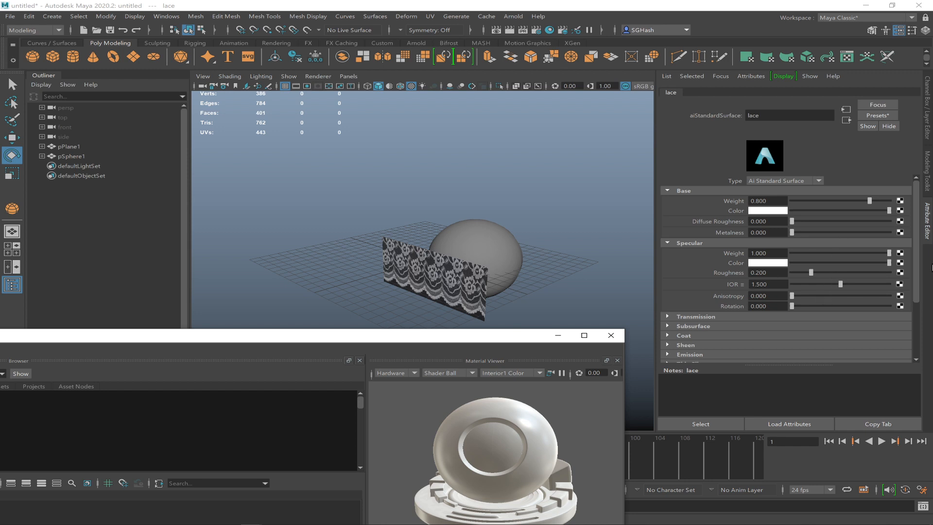
{"action": "left_click_drag", "start_coordinate": [917, 267], "coordinate": [930, 348]}
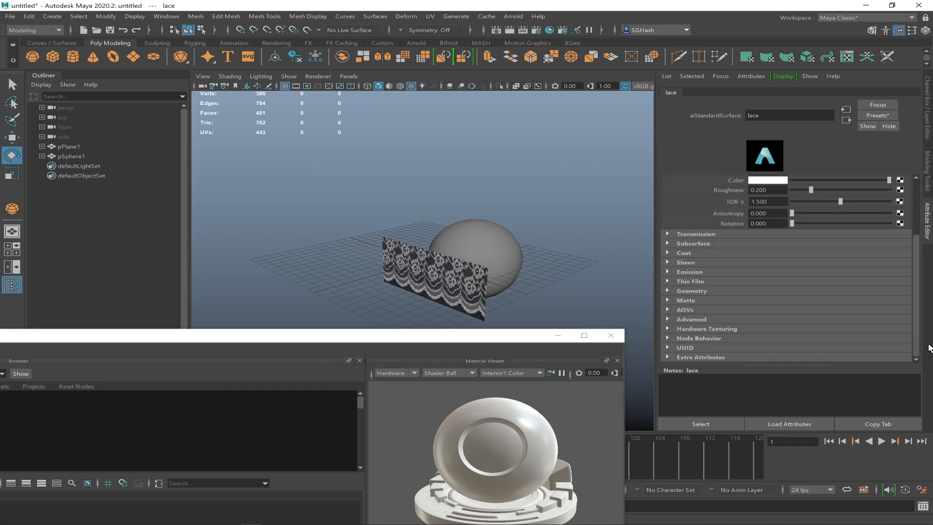
{"action": "left_click", "coordinate": [690, 290]}
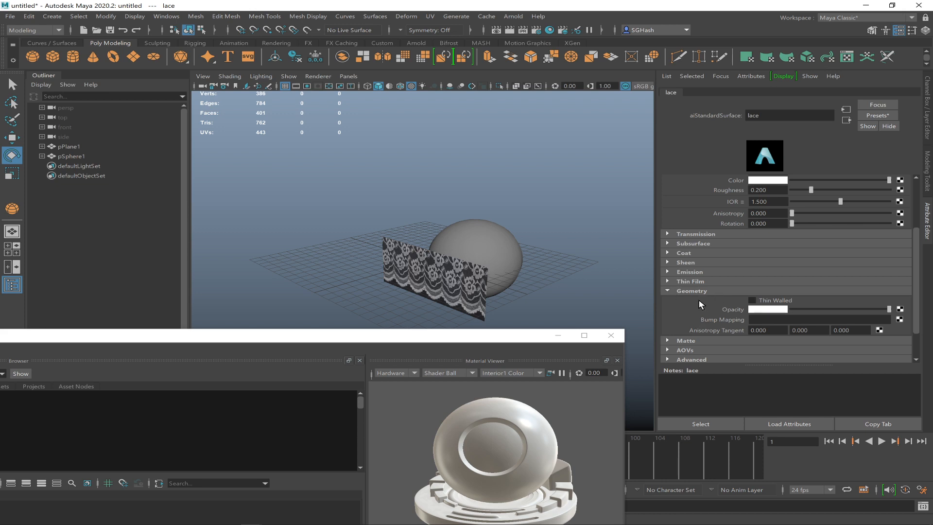
{"action": "mouse_move", "coordinate": [635, 516]}
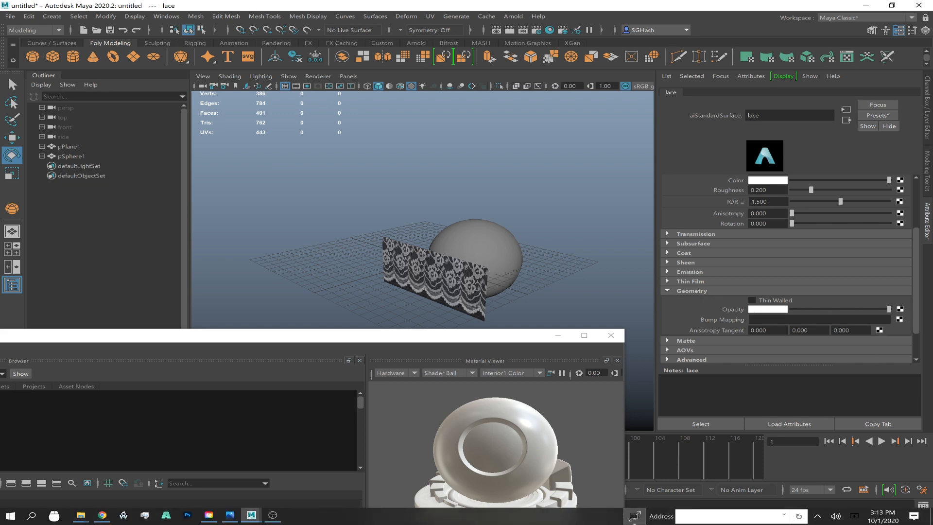
{"action": "left_click", "coordinate": [900, 309]}
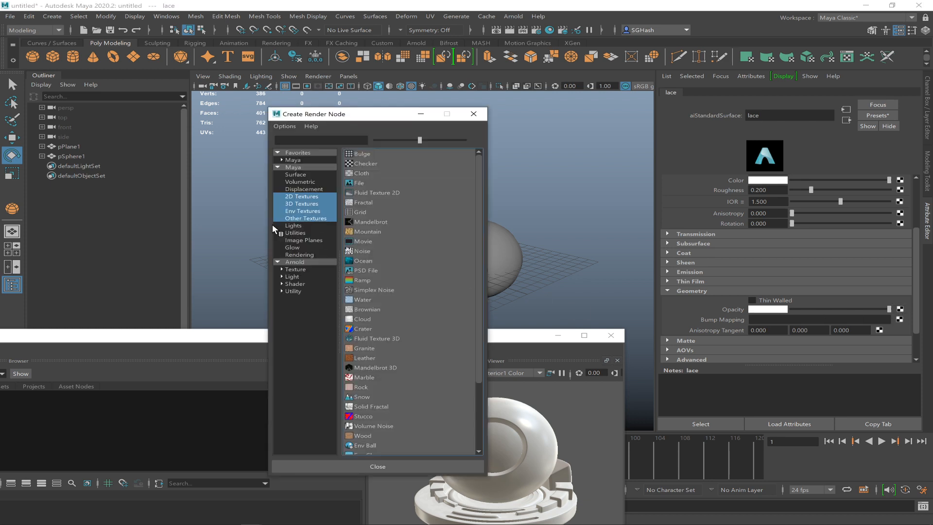
{"action": "left_click", "coordinate": [352, 183]}
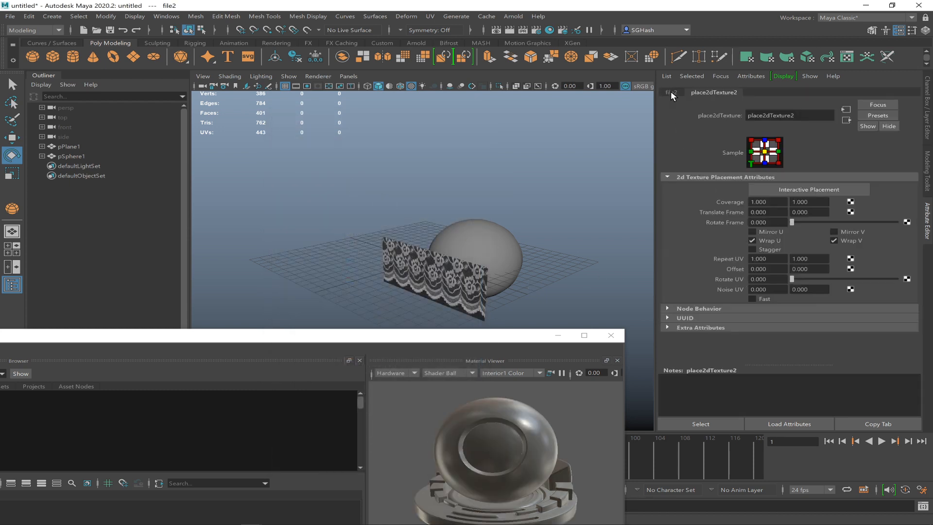
Load Lace.jpg from the Desktop as the opacity file texture's image and return to the lace material's attributes.
{"action": "left_click", "coordinate": [671, 93]}
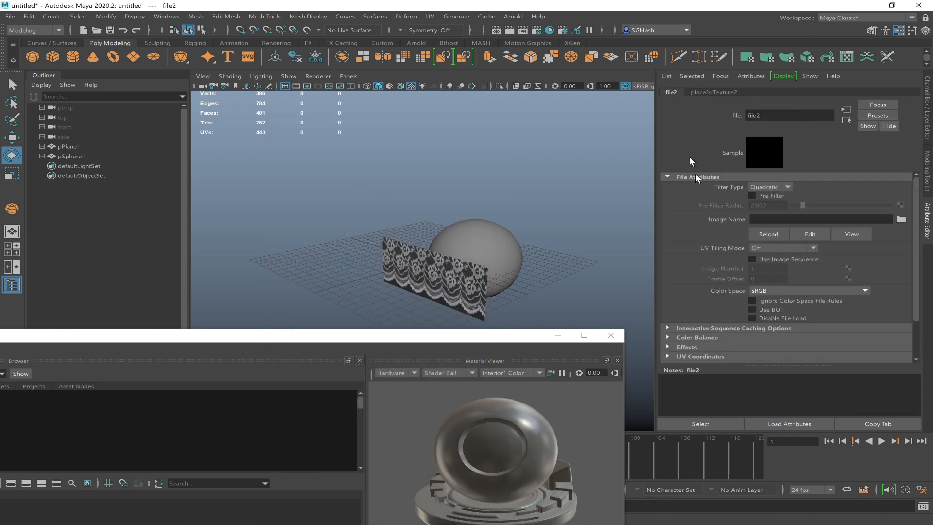
{"action": "left_click", "coordinate": [901, 220]}
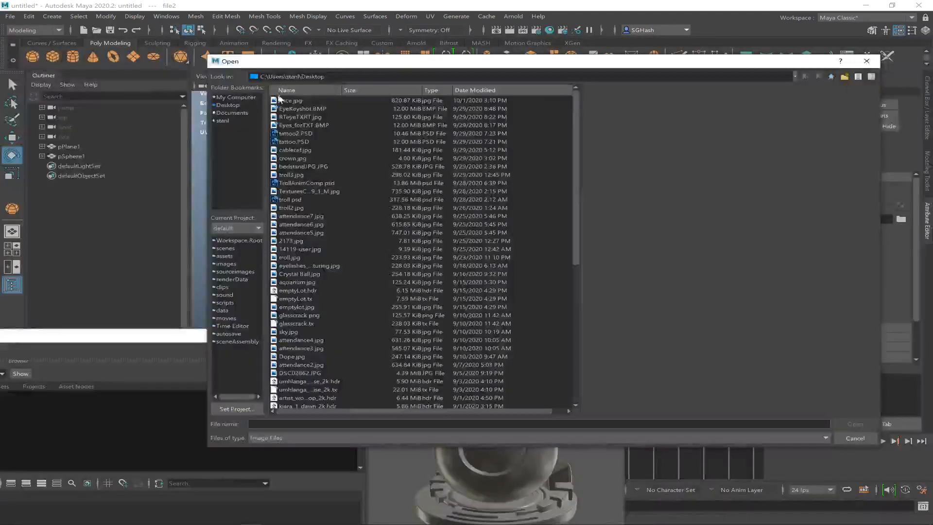
{"action": "left_click", "coordinate": [284, 100]}
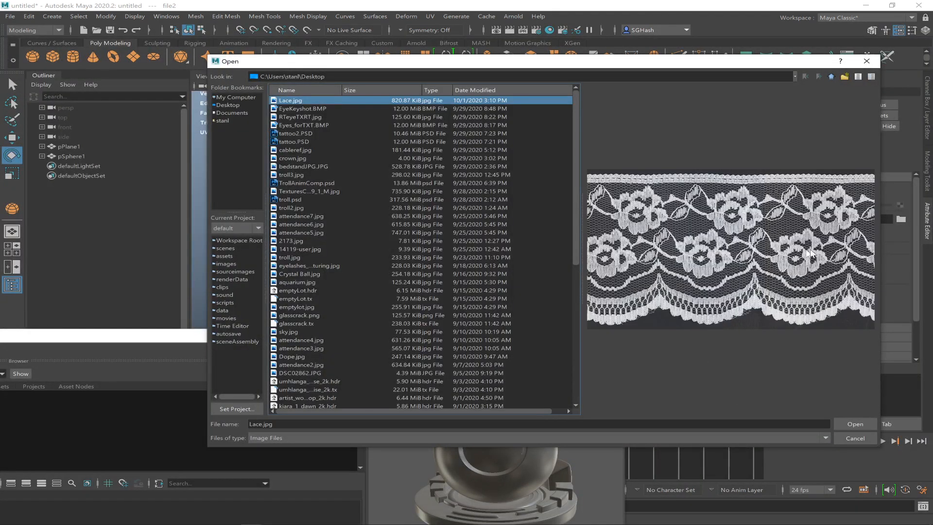
{"action": "left_click", "coordinate": [852, 425]}
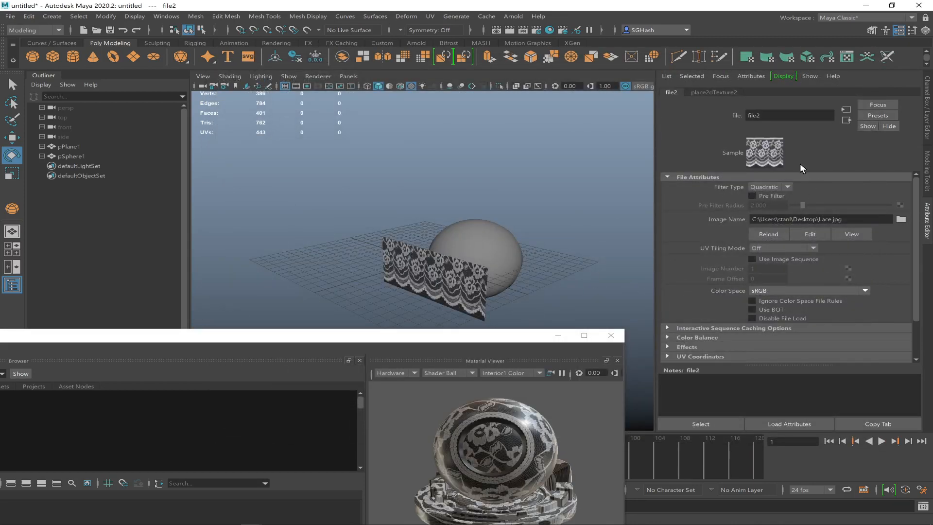
{"action": "left_click", "coordinate": [846, 120]}
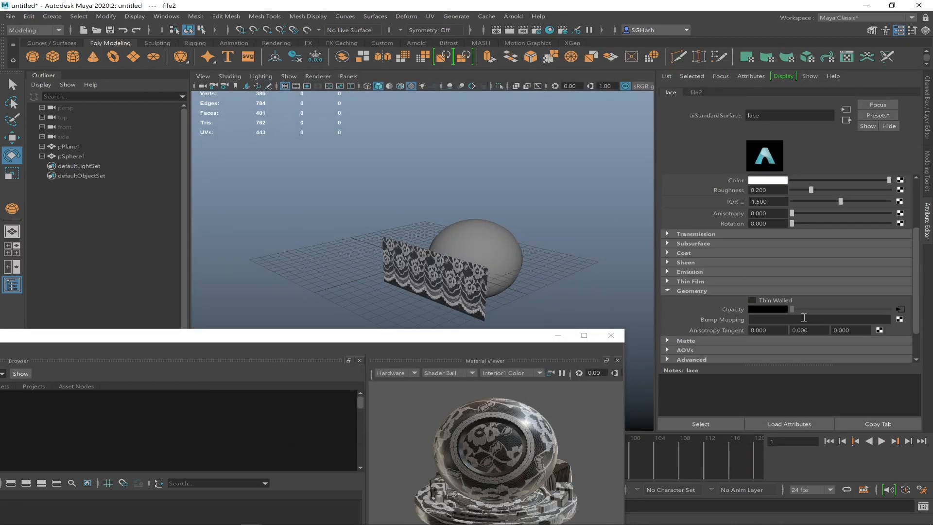
{"action": "left_click_drag", "start_coordinate": [917, 311], "coordinate": [918, 240]}
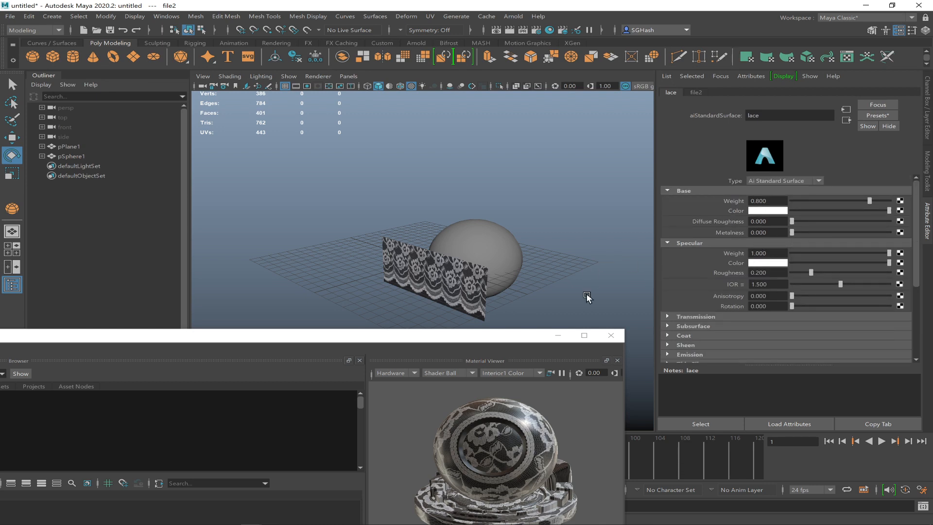
Assign the lace material to the upright plane.
{"action": "left_click", "coordinate": [441, 346]}
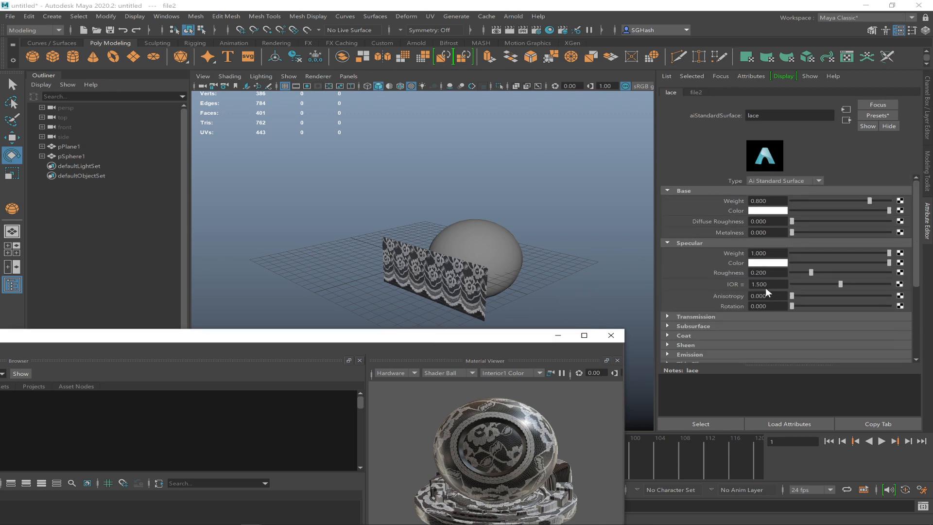
{"action": "left_click_drag", "start_coordinate": [276, 342], "coordinate": [777, 309]}
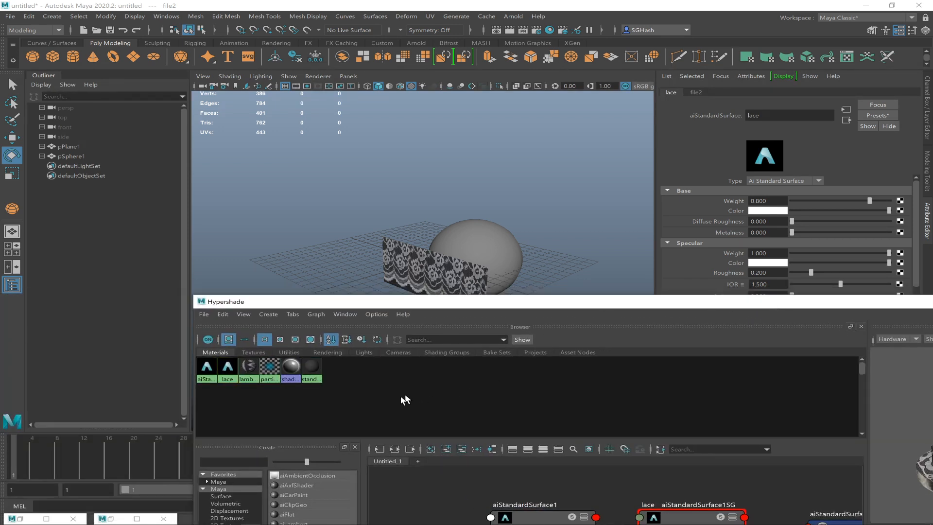
{"action": "left_click", "coordinate": [410, 271]}
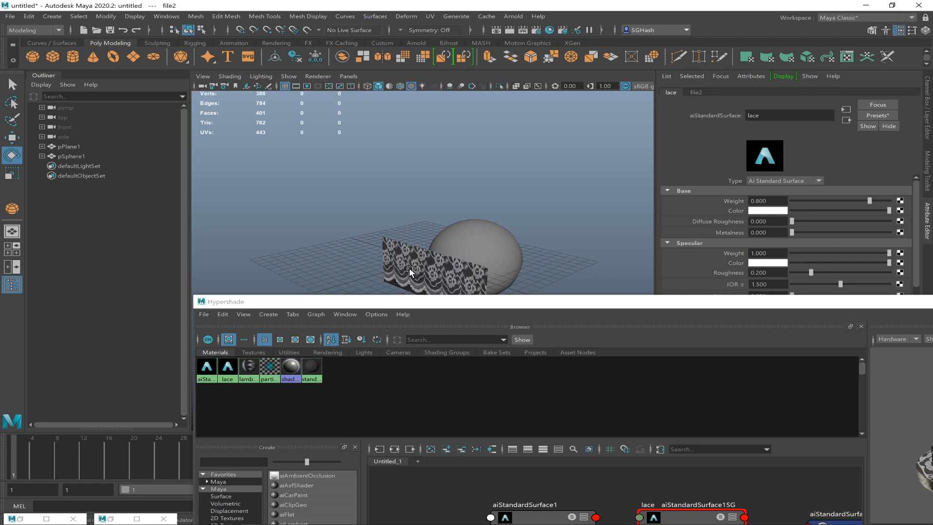
{"action": "right_click", "coordinate": [223, 375]}
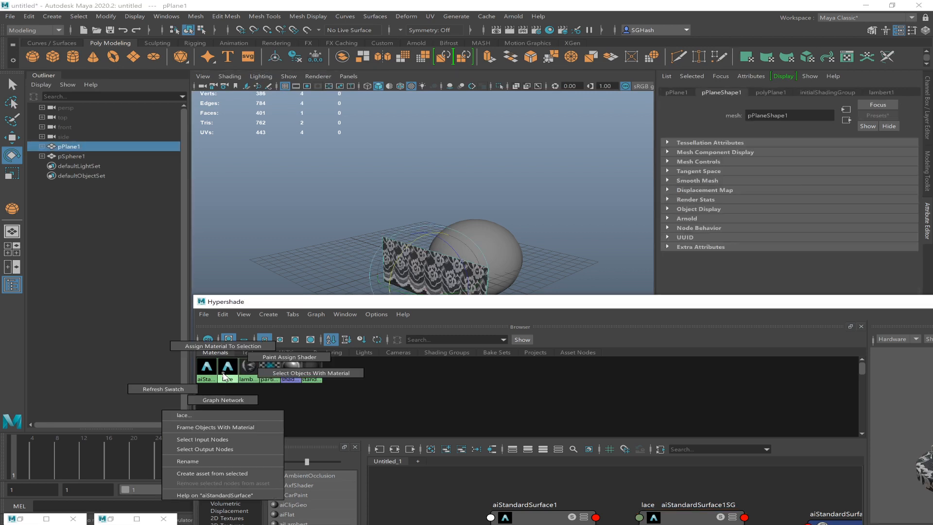
{"action": "left_click", "coordinate": [211, 347]}
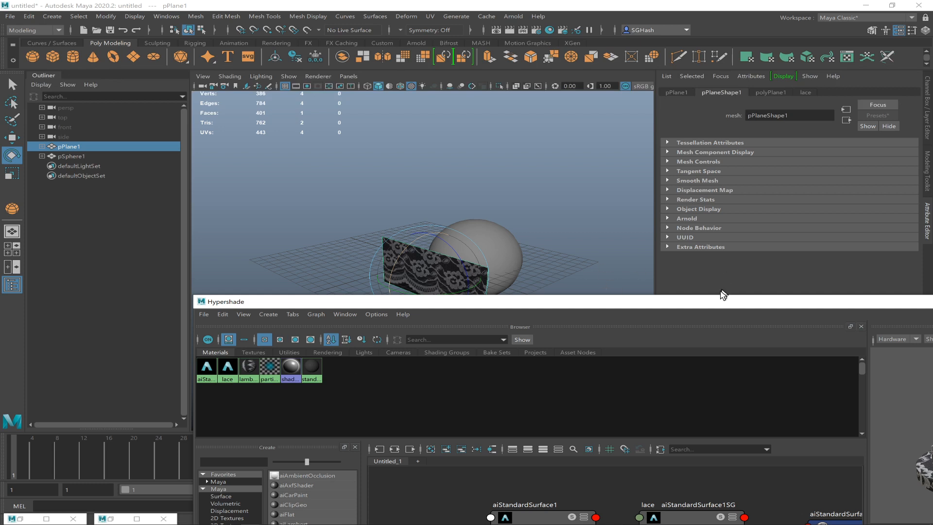
Graph the lace material's network in a maximized Hypershade and move the Lace.jpg and place2dTexture2 nodes slightly up.
{"action": "left_click_drag", "start_coordinate": [716, 302], "coordinate": [589, 148]}
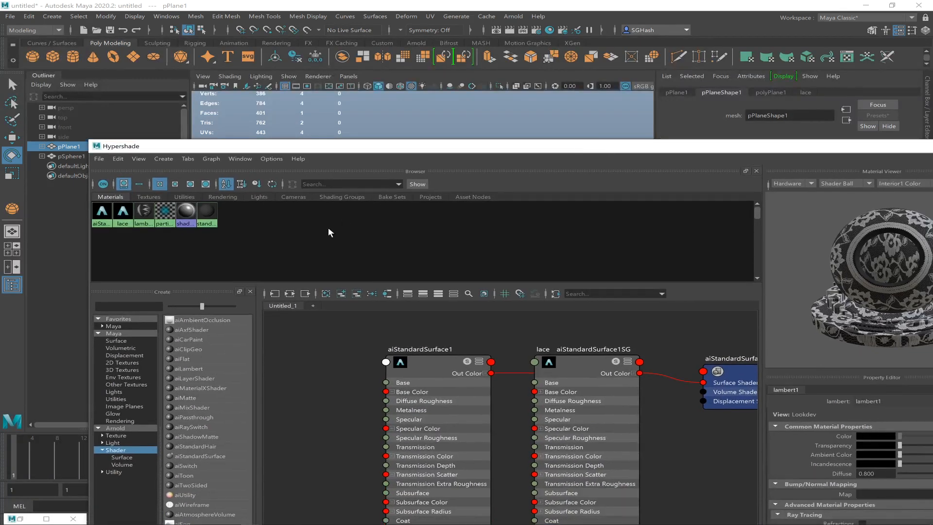
{"action": "right_click", "coordinate": [123, 228]}
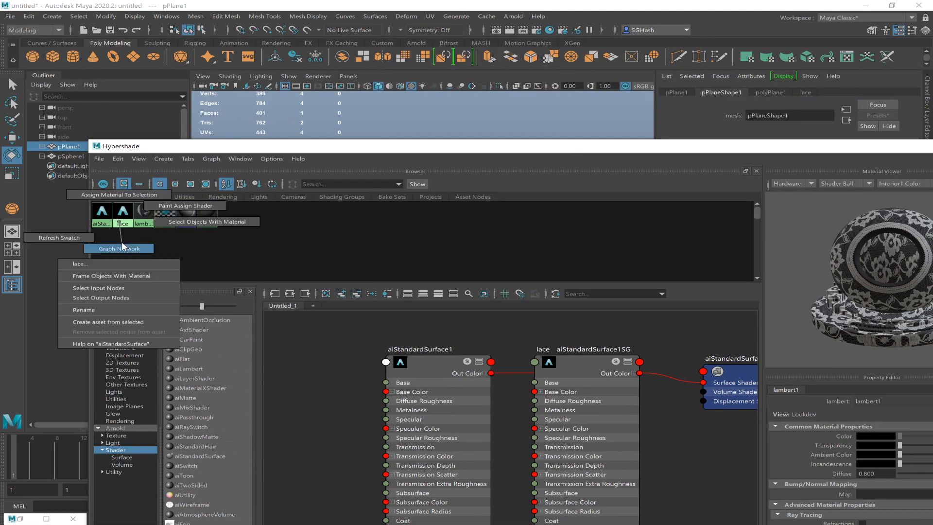
{"action": "left_click", "coordinate": [163, 299]}
{"action": "left_click_drag", "start_coordinate": [513, 146], "coordinate": [461, 163]}
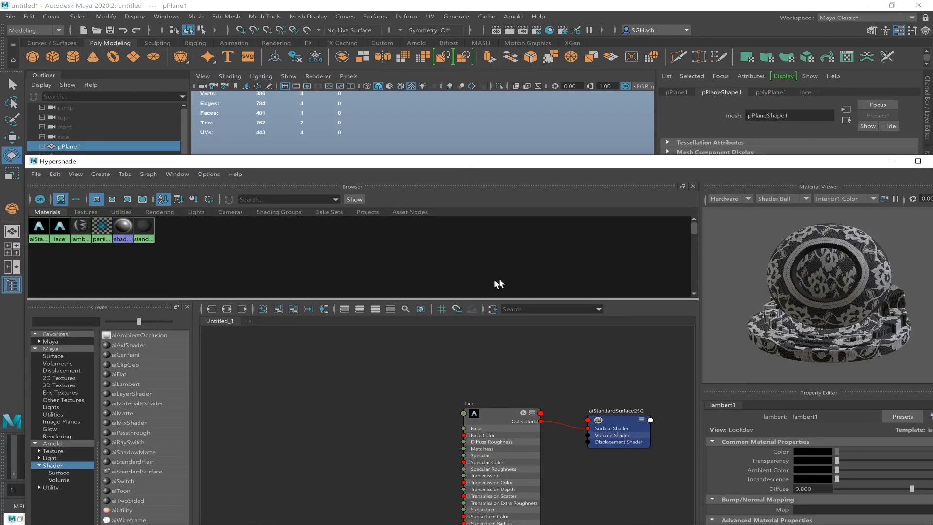
{"action": "left_click_drag", "start_coordinate": [594, 165], "coordinate": [514, 119]}
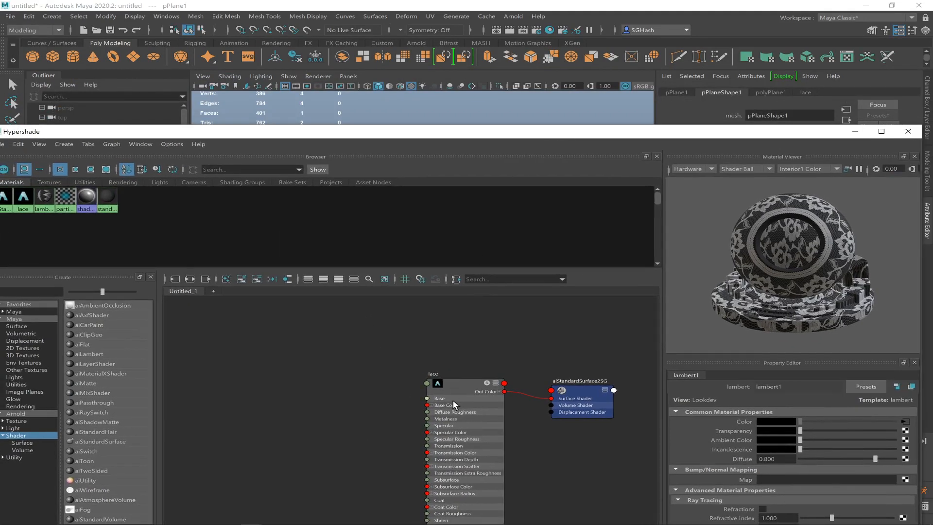
{"action": "scroll", "coordinate": [453, 401], "scroll_direction": "down", "scroll_amount": 3}
{"action": "right_click_drag", "start_coordinate": [339, 370], "coordinate": [331, 386], "text": "alt"}
{"action": "right_click_drag", "start_coordinate": [448, 403], "coordinate": [515, 472], "text": "alt"}
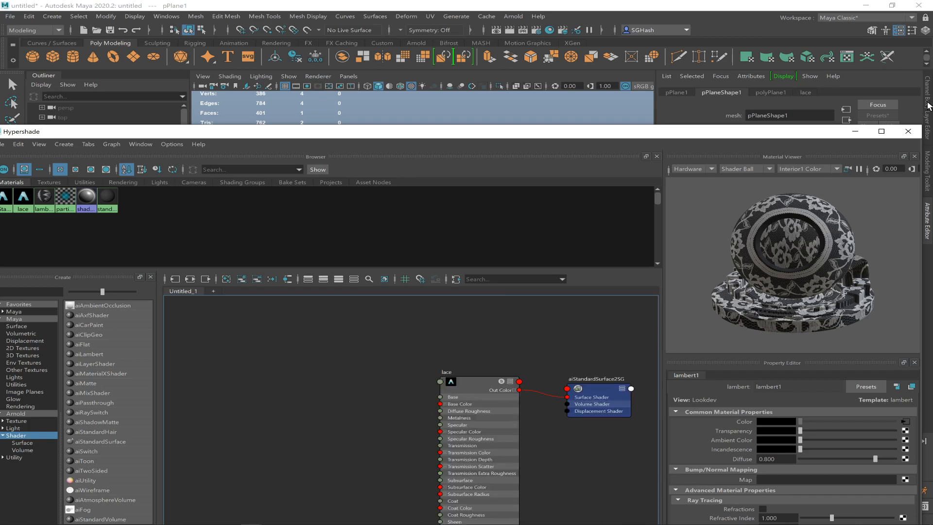
{"action": "left_click", "coordinate": [881, 132]}
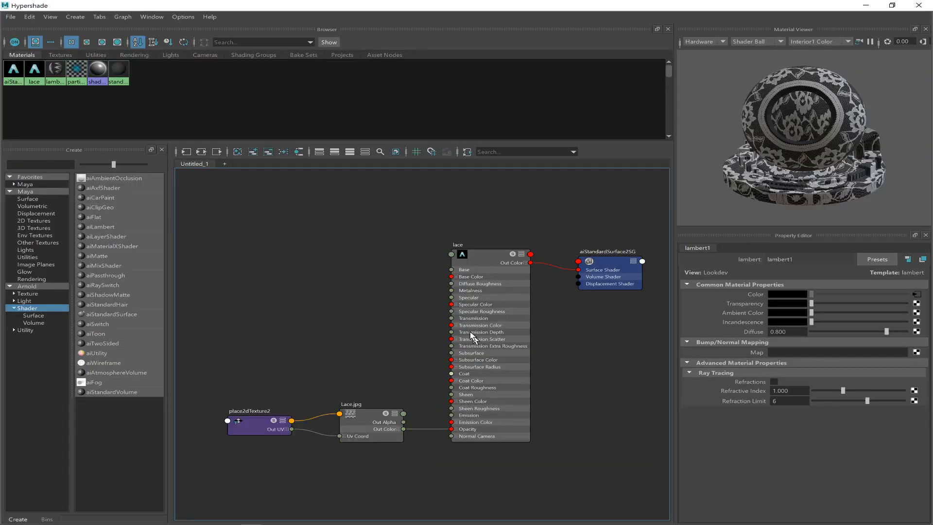
{"action": "left_click_drag", "start_coordinate": [364, 414], "coordinate": [367, 372]}
{"action": "left_click_drag", "start_coordinate": [252, 418], "coordinate": [256, 377]}
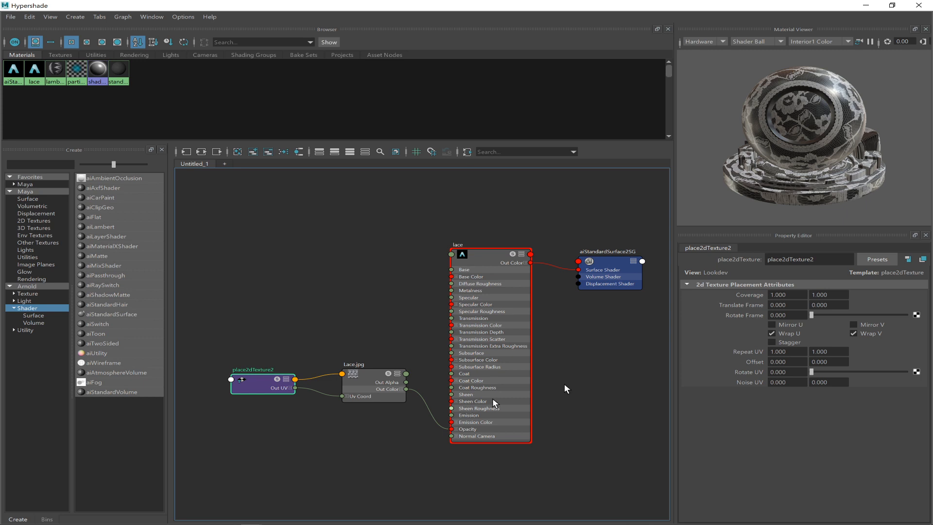
Set the first Repeat UV value of place2dTexture2 to 2 and minimize Hypershade to check the lace plane in the viewport.
{"action": "left_click", "coordinate": [794, 351]}
{"action": "type", "text": "2"}
{"action": "key", "text": "Return"}
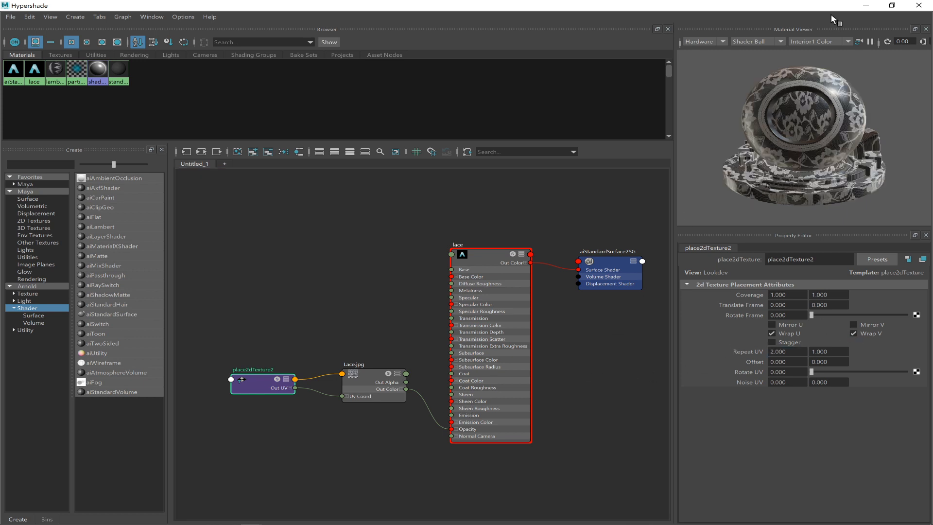
{"action": "left_click", "coordinate": [866, 5]}
{"action": "left_click_drag", "start_coordinate": [328, 307], "coordinate": [380, 294], "text": "alt"}
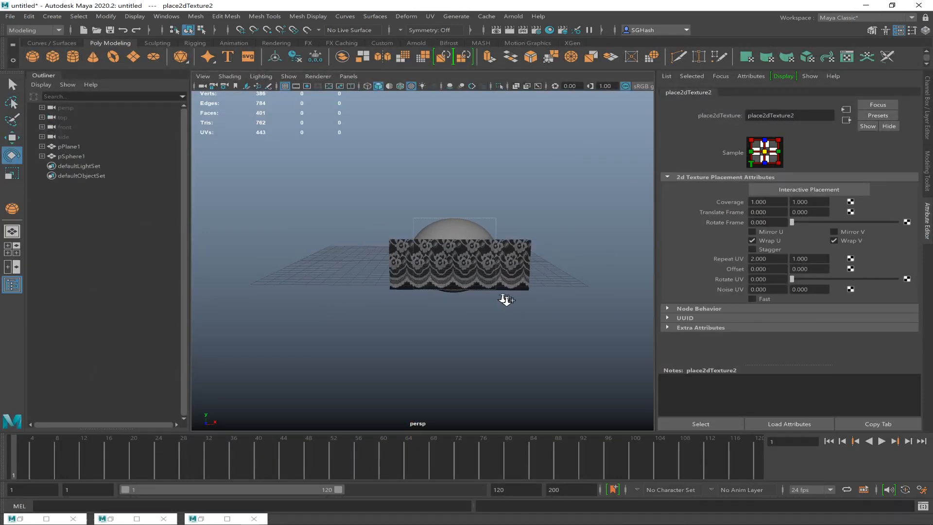
{"action": "right_click_drag", "start_coordinate": [493, 286], "coordinate": [520, 322], "text": "alt"}
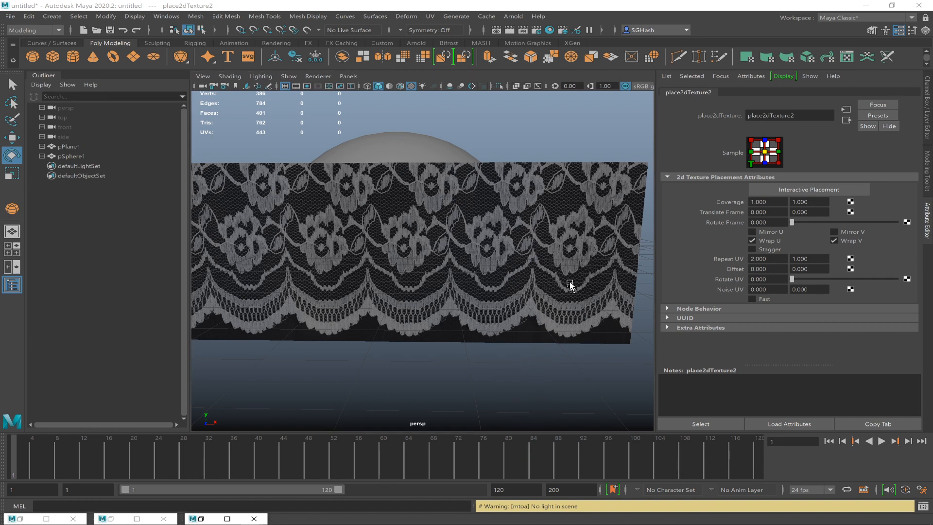
Add an Arnold SkyDome light to the scene.
{"action": "left_click", "coordinate": [276, 43]}
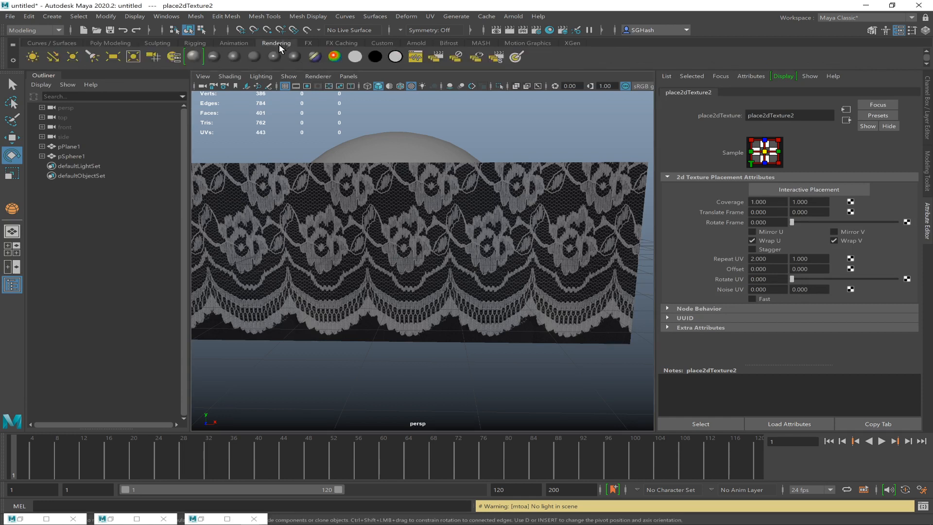
{"action": "left_click", "coordinate": [415, 43]}
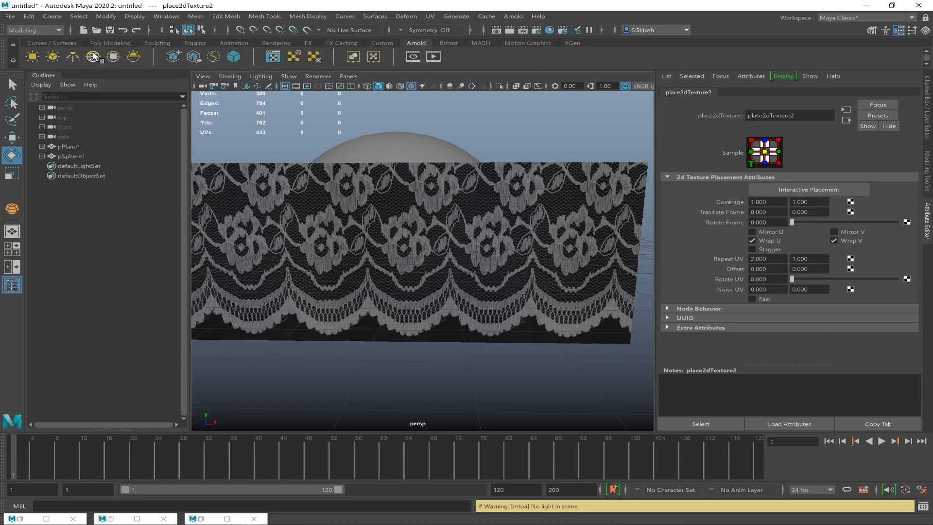
{"action": "left_click", "coordinate": [93, 57]}
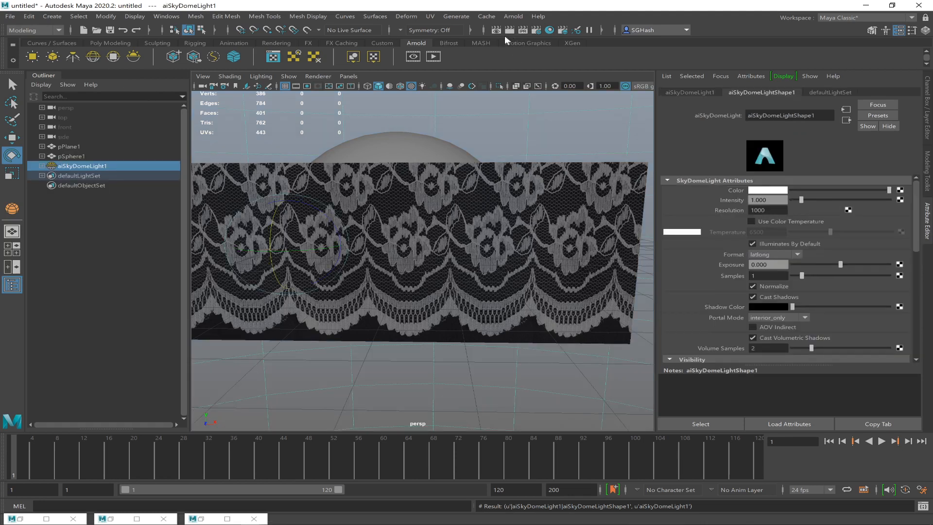
Start the Arnold render for the lit scene and close the minimized Hypershade window.
{"action": "left_click", "coordinate": [439, 55]}
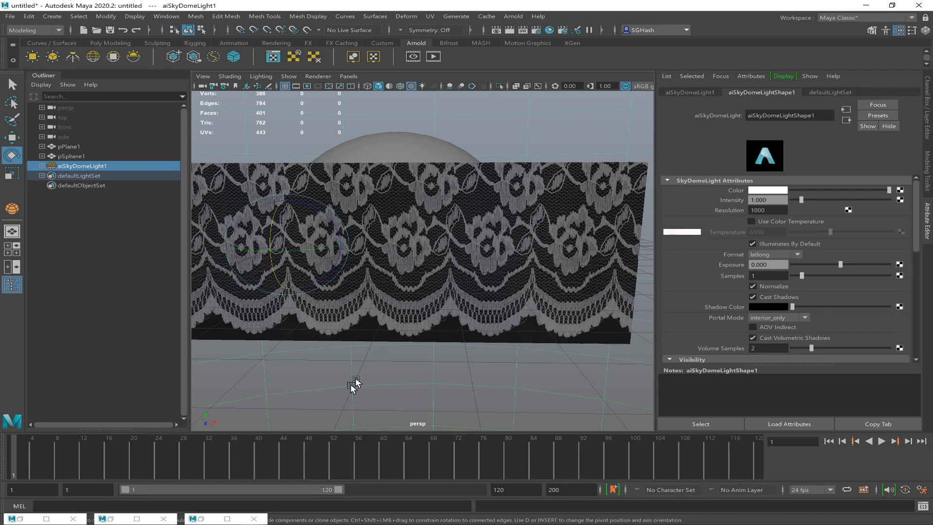
{"action": "mouse_move", "coordinate": [261, 521]}
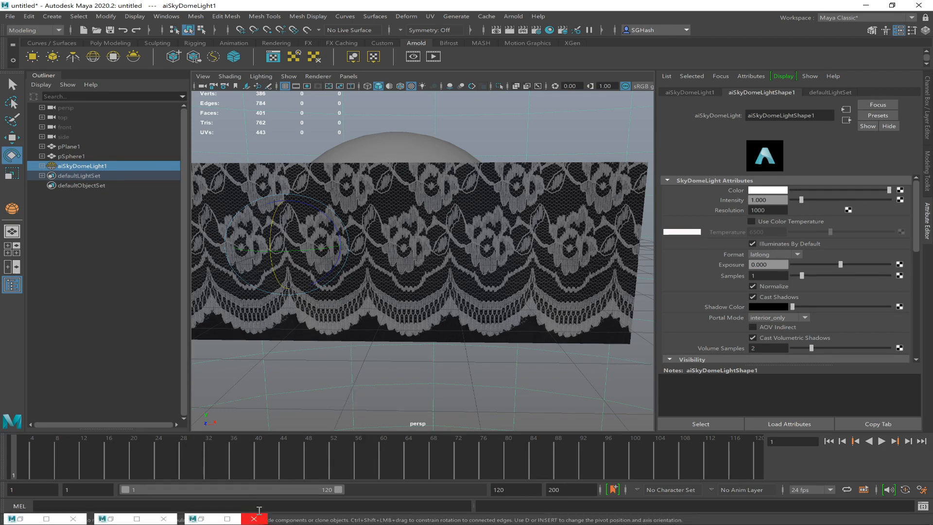
{"action": "left_click", "coordinate": [245, 519]}
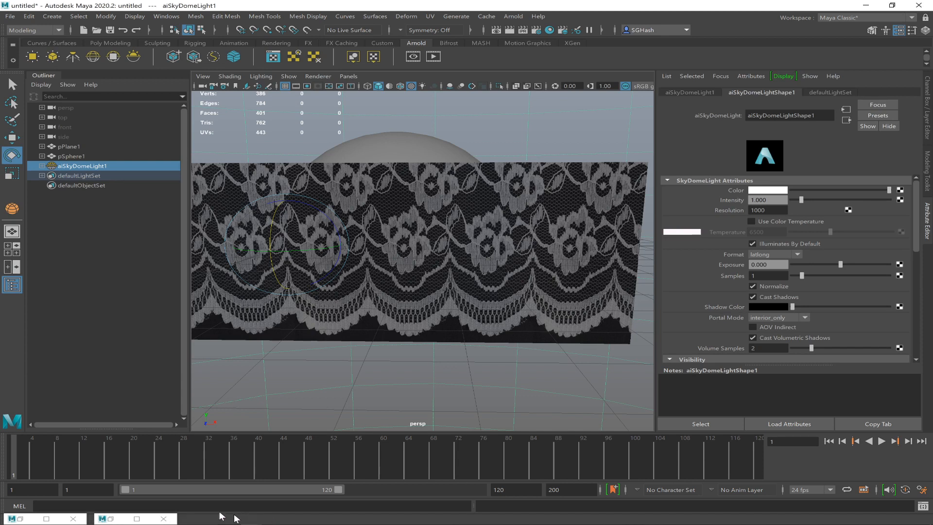
Close the leftover minimized windows and render the SkyDome-lit scene in Arnold RenderView, minimizing it after checking the result.
{"action": "left_click", "coordinate": [164, 519]}
{"action": "left_click", "coordinate": [73, 519]}
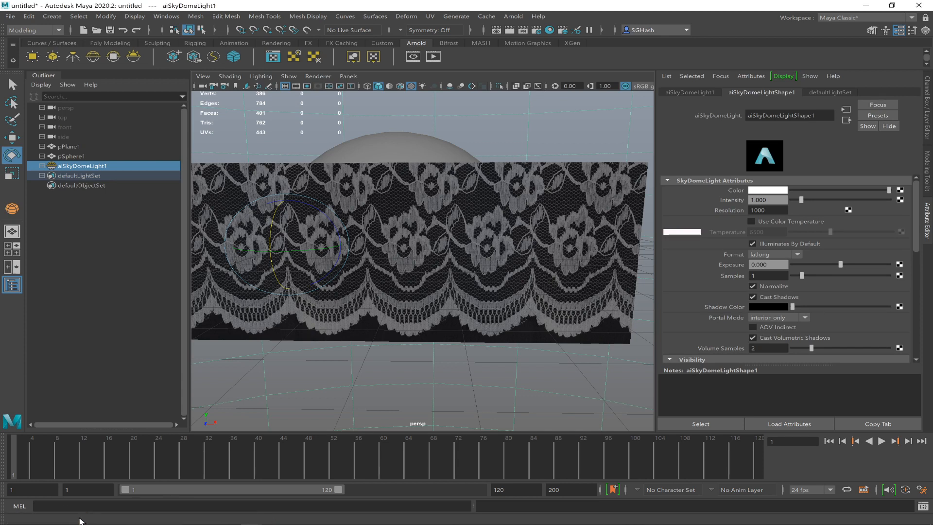
{"action": "left_click", "coordinate": [511, 31]}
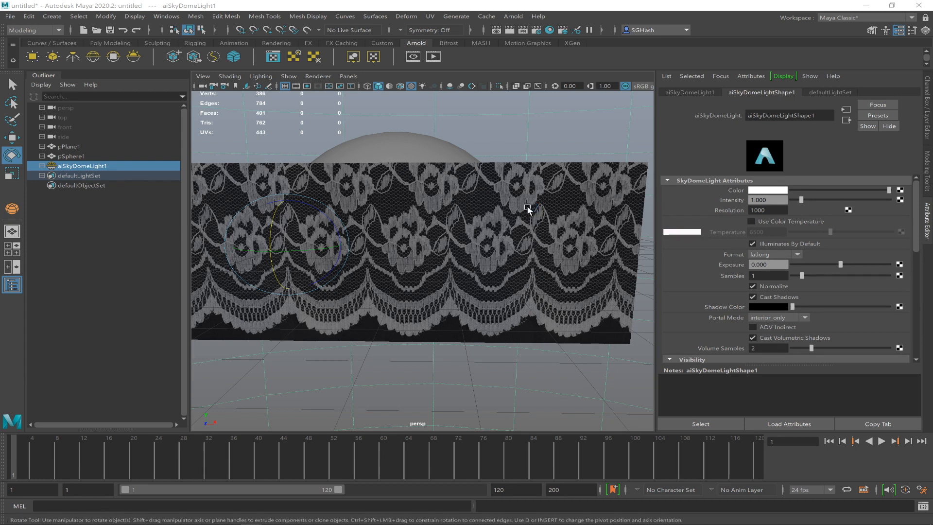
{"action": "left_click", "coordinate": [433, 57]}
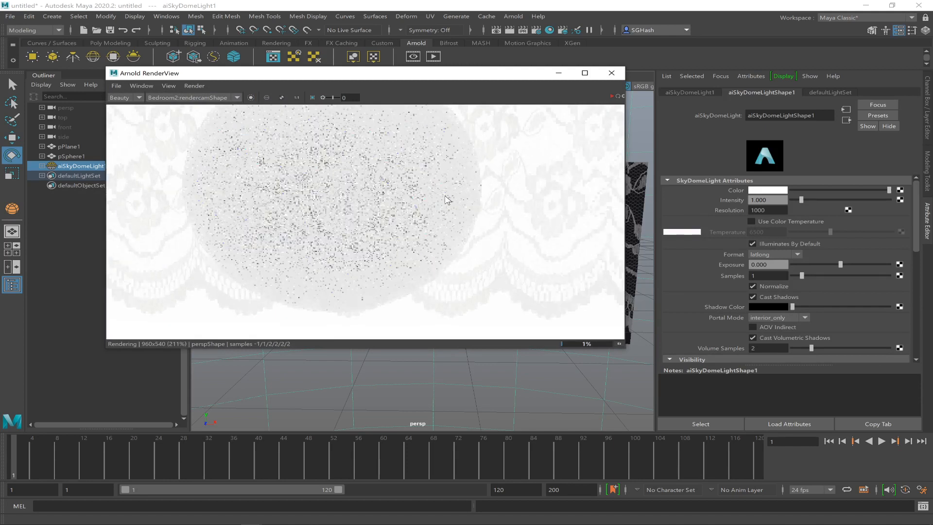
{"action": "left_click_drag", "start_coordinate": [443, 78], "coordinate": [692, 214]}
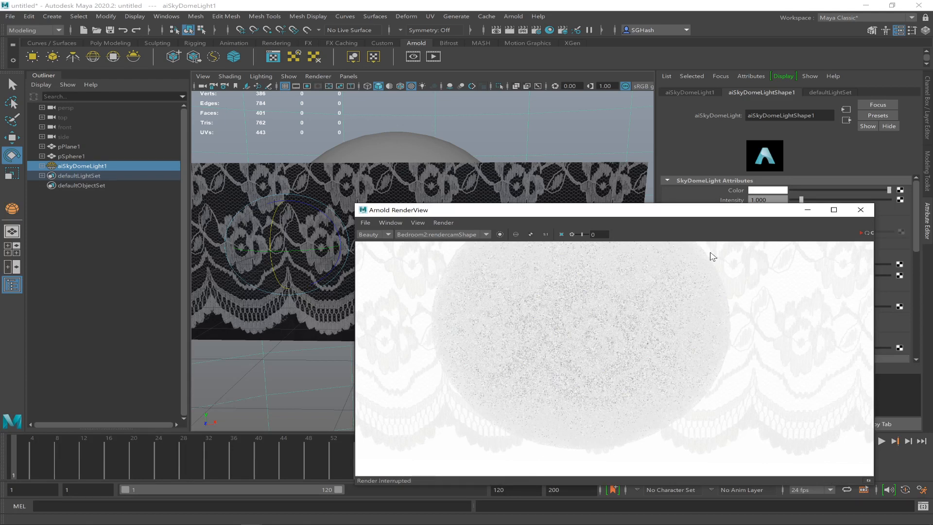
{"action": "left_click", "coordinate": [803, 211]}
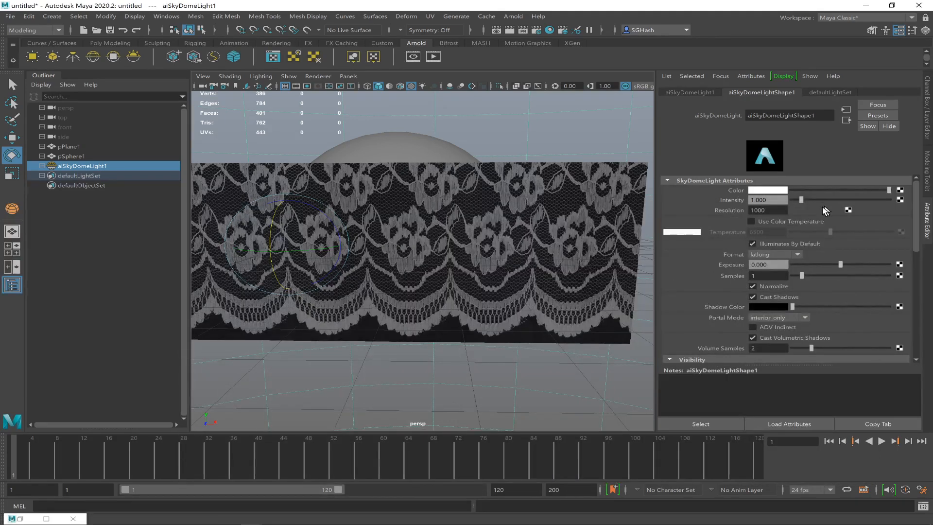
Darken the sky dome light's color to a mid grey and re-render the scene to check the lace.
{"action": "left_click", "coordinate": [777, 191]}
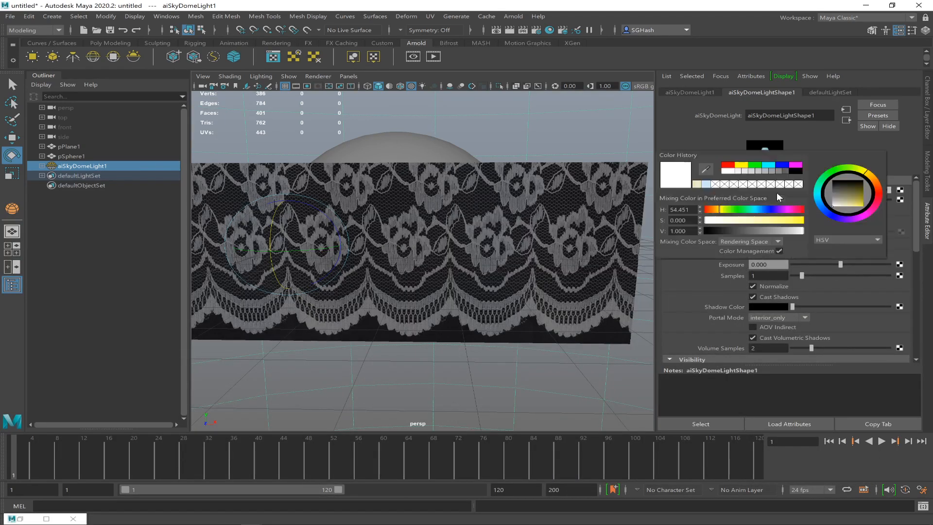
{"action": "left_click", "coordinate": [764, 230]}
{"action": "left_click_drag", "start_coordinate": [767, 230], "coordinate": [774, 231]}
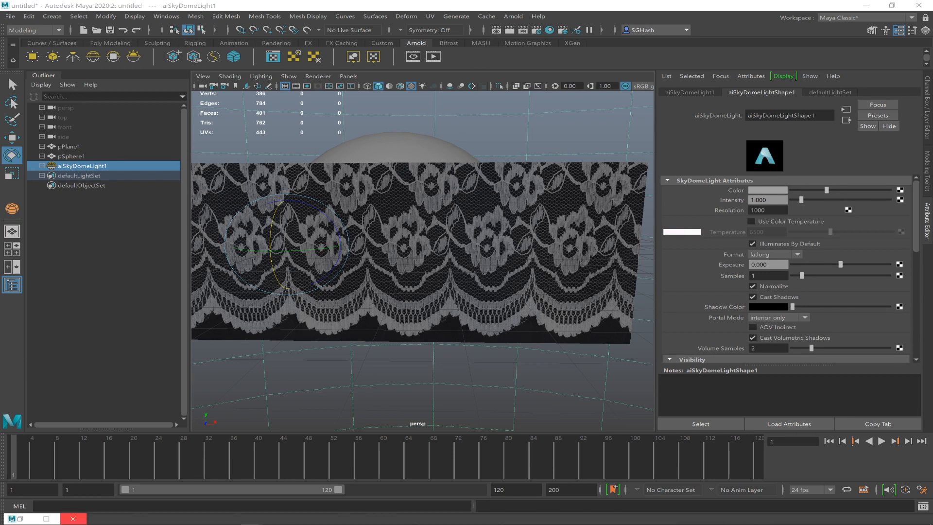
{"action": "left_click", "coordinate": [21, 518]}
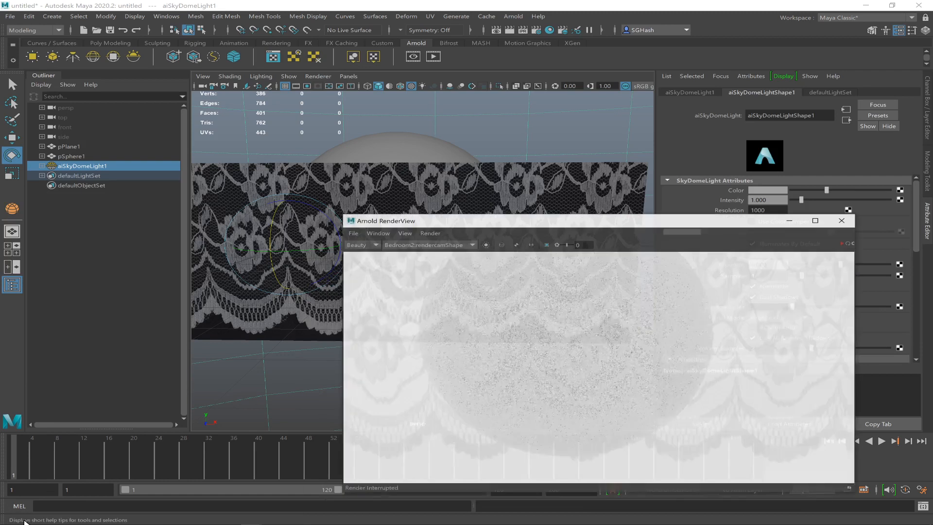
{"action": "left_click", "coordinate": [867, 231]}
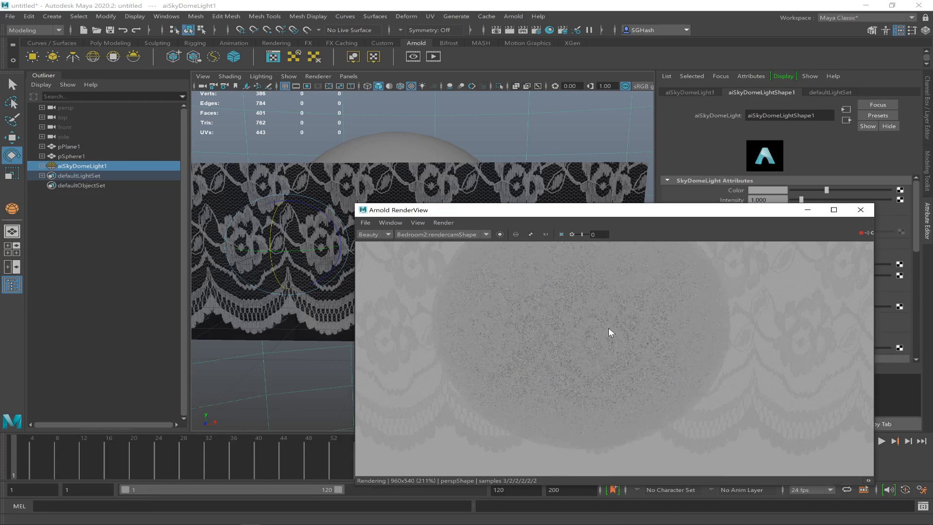
{"action": "left_click", "coordinate": [808, 210]}
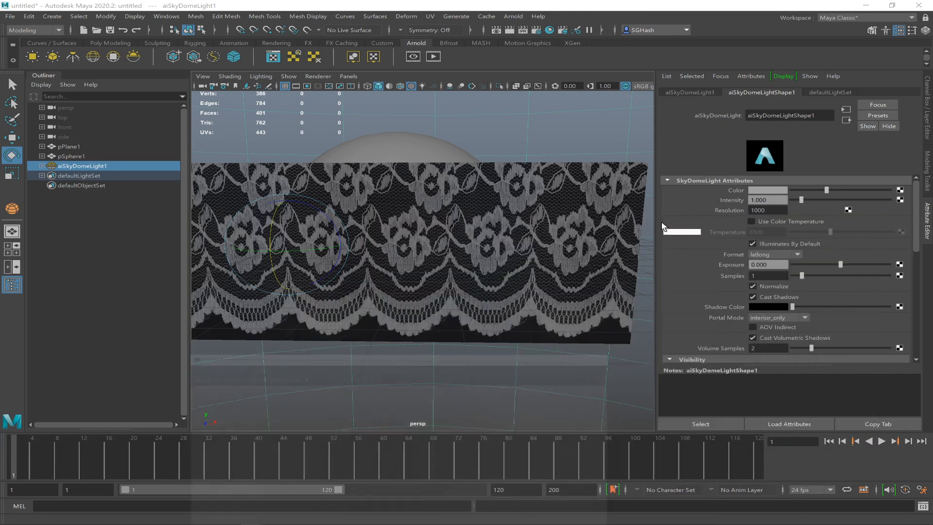
Turn off the Arnold Opaque option on the lace plane's shape.
{"action": "left_click", "coordinate": [602, 198]}
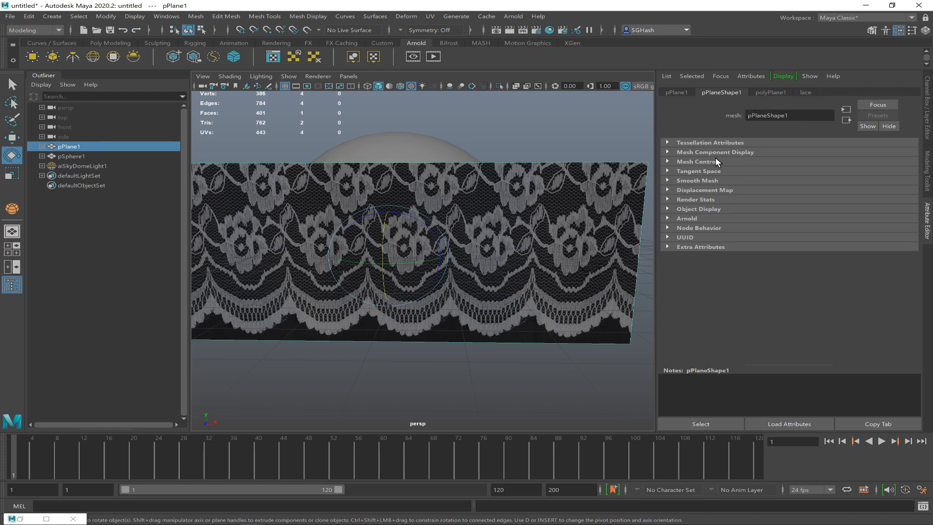
{"action": "left_click", "coordinate": [673, 218]}
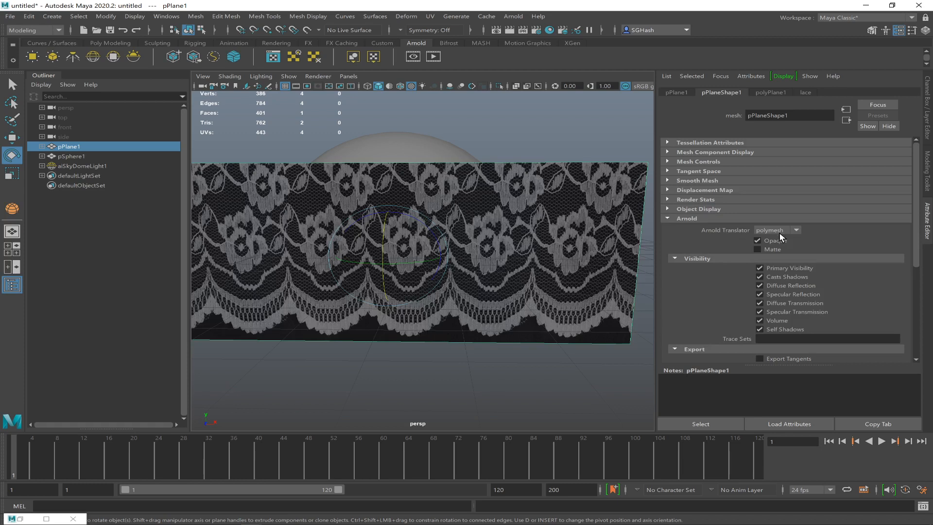
{"action": "left_click", "coordinate": [758, 241]}
Map a File texture to the sky dome light's color and load umhlanga_sunrise_2k.hdr from the Desktop.
{"action": "left_click", "coordinate": [104, 165]}
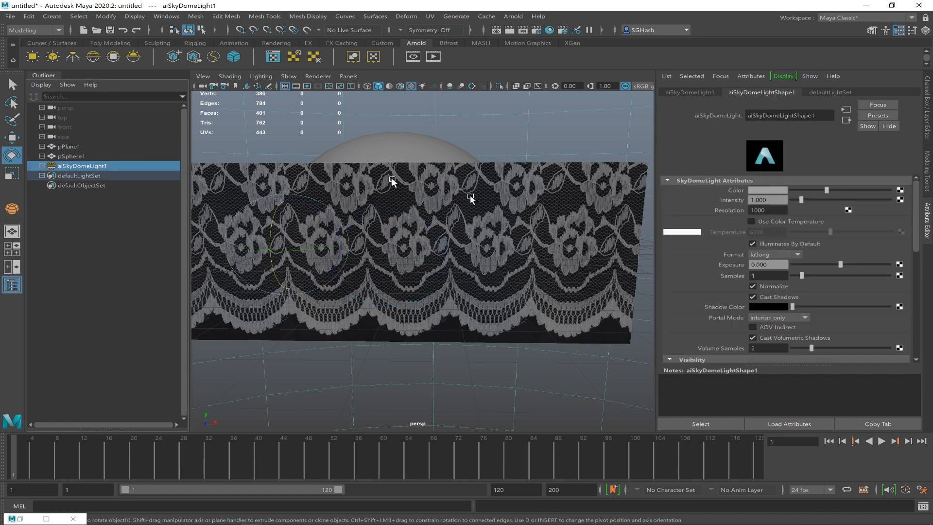
{"action": "left_click", "coordinate": [900, 190]}
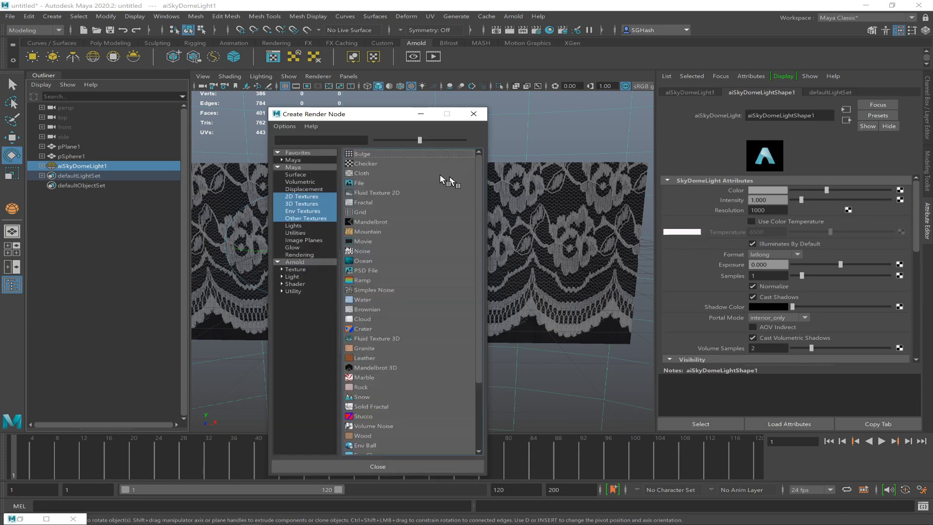
{"action": "left_click", "coordinate": [375, 181]}
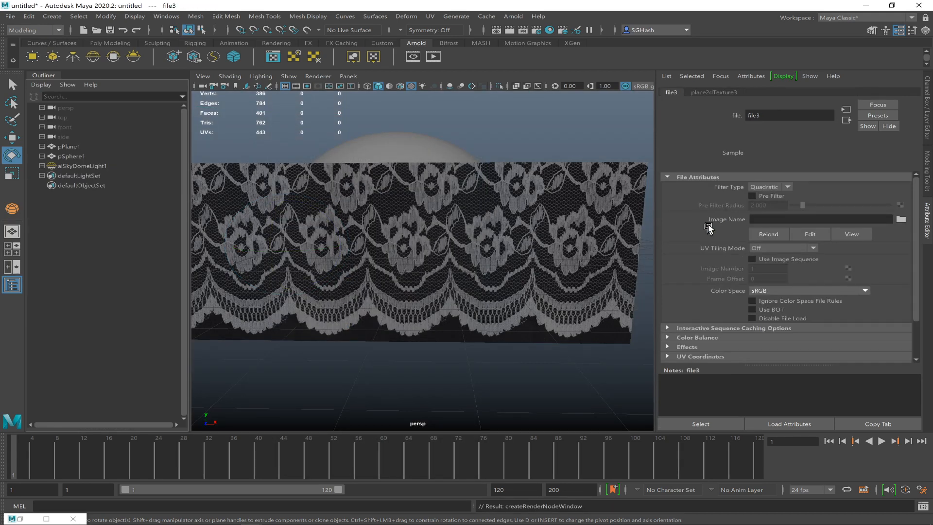
{"action": "left_click", "coordinate": [901, 219]}
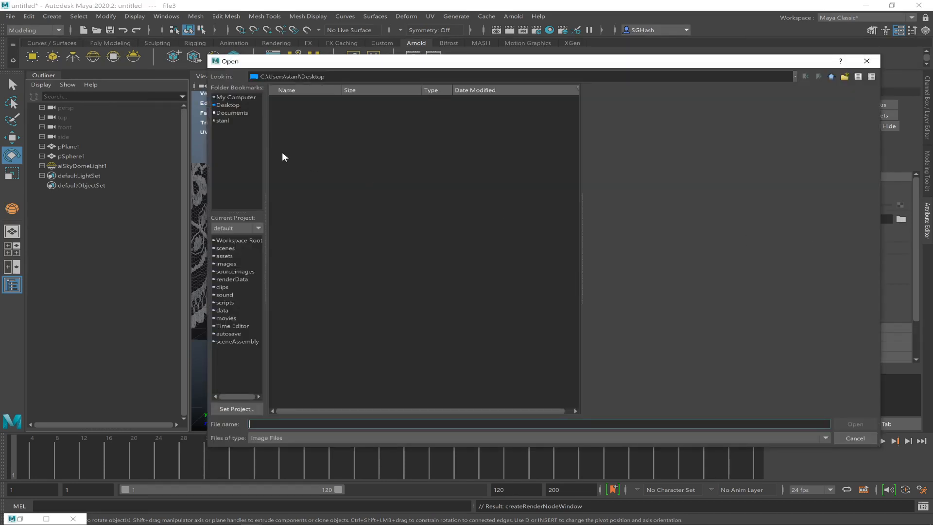
{"action": "left_click", "coordinate": [231, 105]}
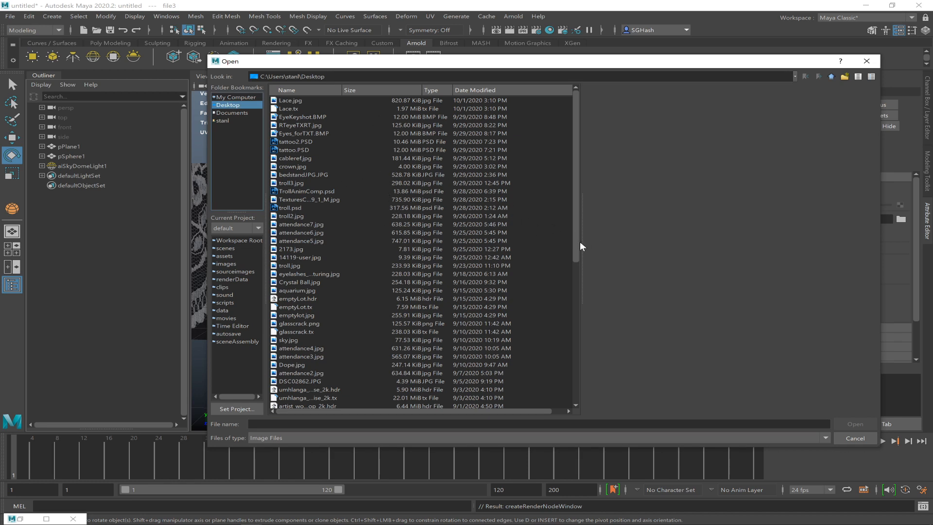
{"action": "left_click_drag", "start_coordinate": [577, 248], "coordinate": [562, 332]}
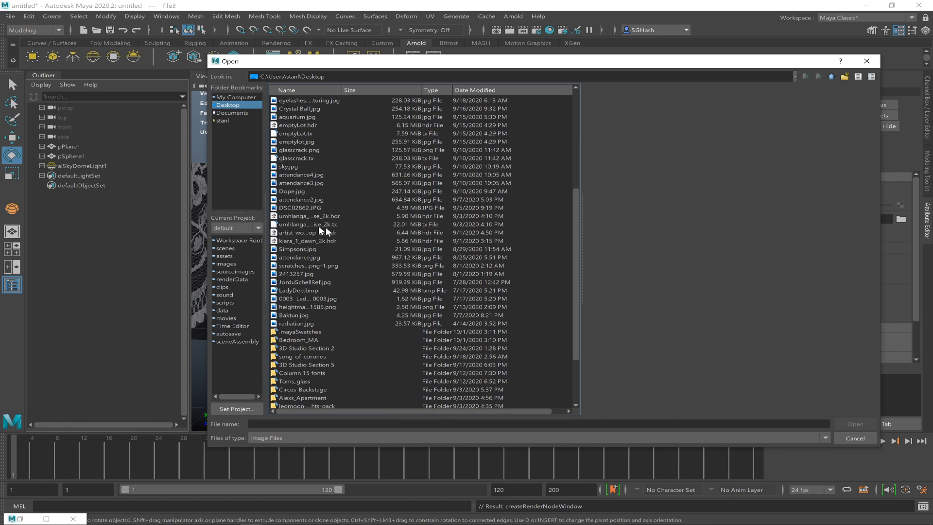
{"action": "left_click", "coordinate": [335, 217]}
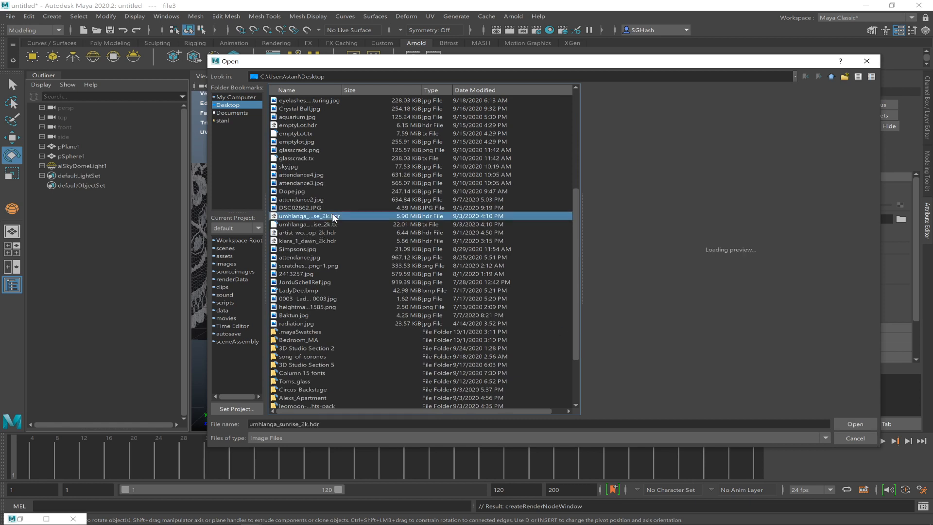
{"action": "left_click", "coordinate": [853, 424]}
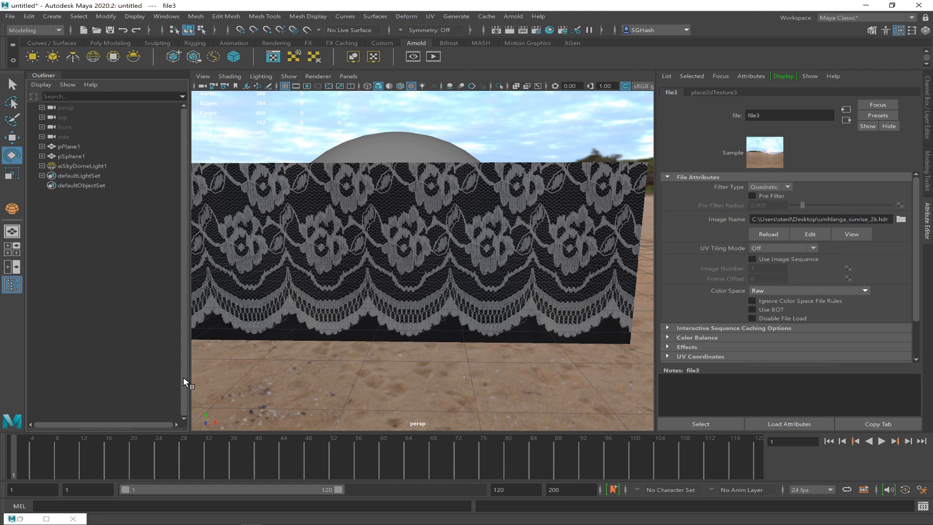
Render the scene with the HDR environment in Arnold RenderView, then stop the render.
{"action": "left_click", "coordinate": [23, 519]}
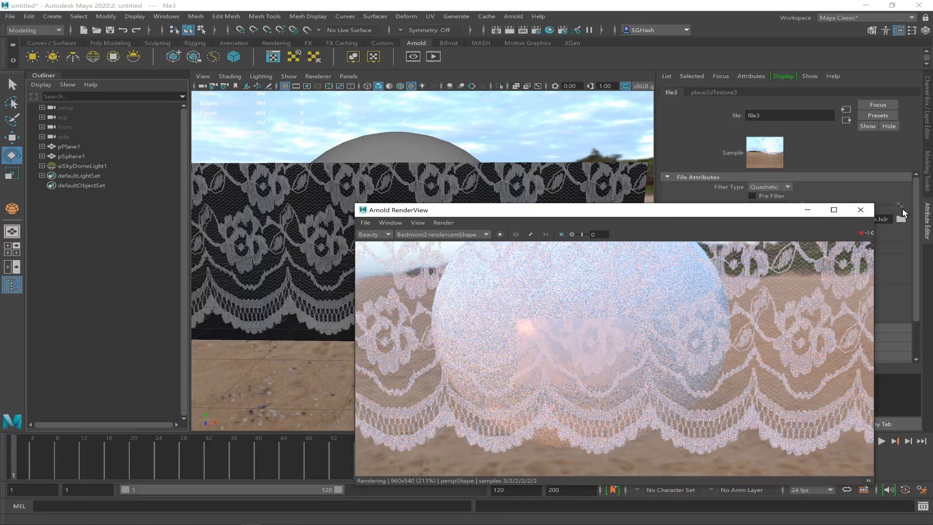
{"action": "left_click", "coordinate": [863, 235]}
{"action": "left_click_drag", "start_coordinate": [590, 210], "coordinate": [286, 69]}
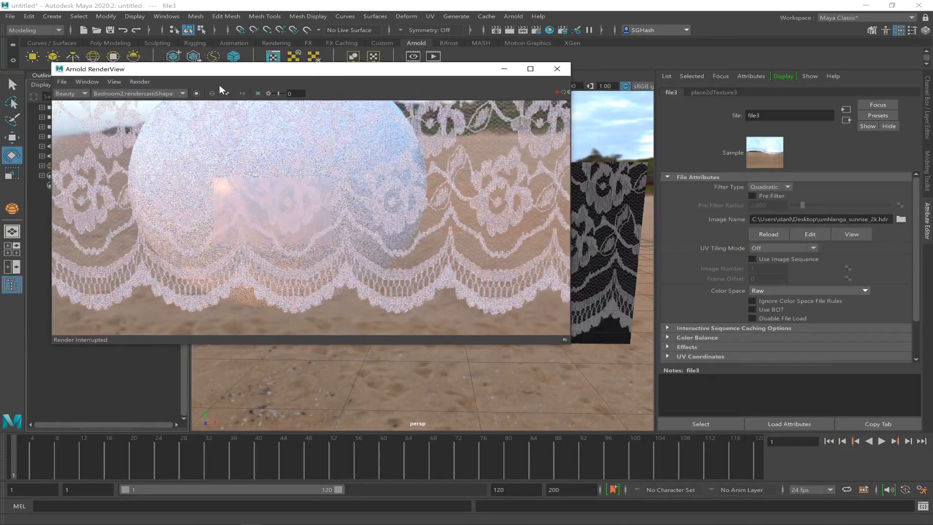
Mark a crop region in the render covering the lace over the sphere's lower-right part.
{"action": "left_click", "coordinate": [258, 95]}
{"action": "left_click_drag", "start_coordinate": [247, 130], "coordinate": [488, 311]}
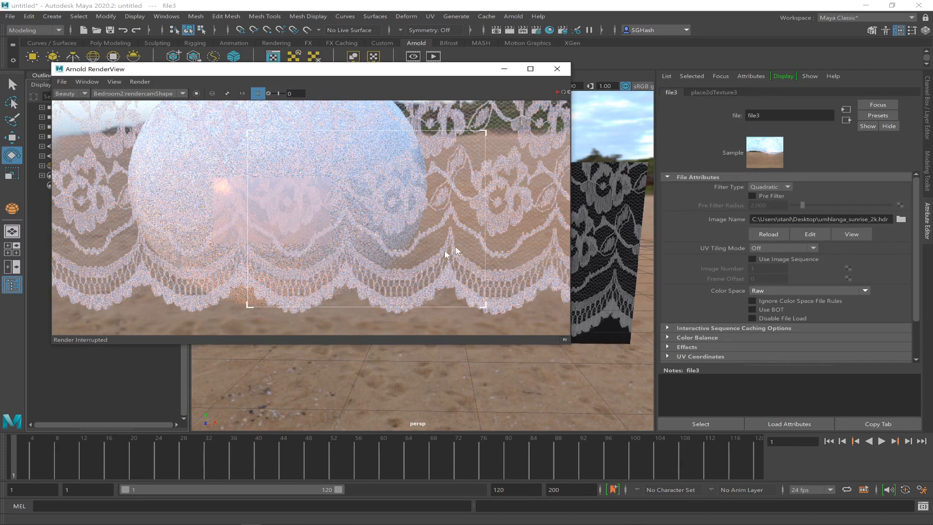
{"action": "left_click_drag", "start_coordinate": [408, 70], "coordinate": [453, 226]}
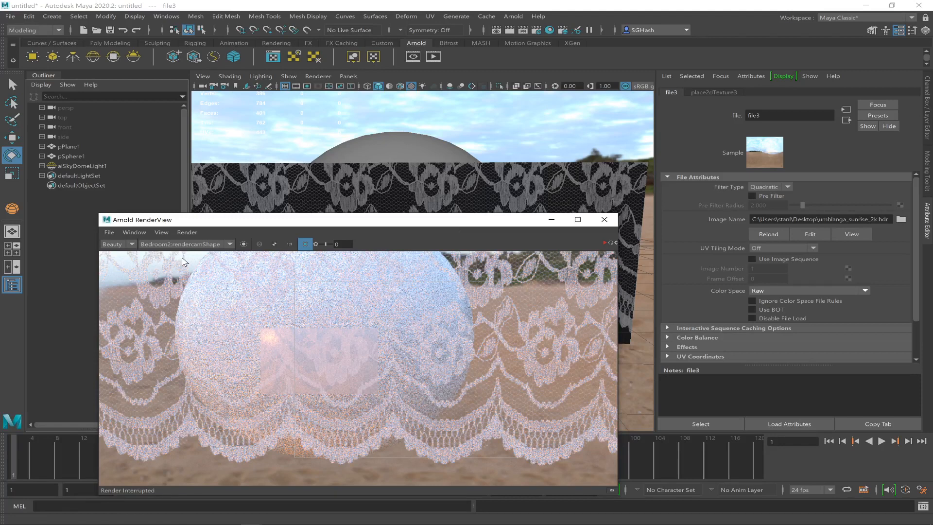
Set the sky dome light's Samples to 4, re-render the crop region, and stop the render.
{"action": "left_click", "coordinate": [80, 165]}
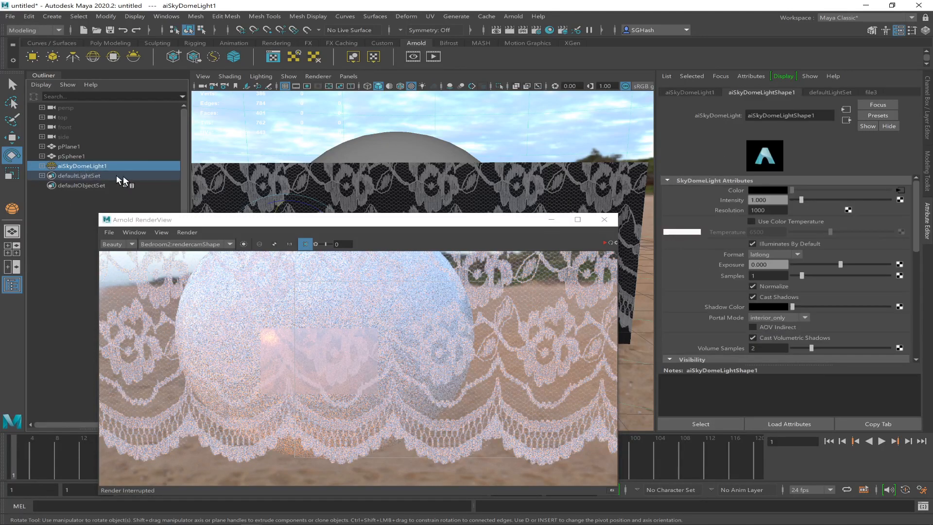
{"action": "left_click", "coordinate": [777, 276]}
{"action": "type", "text": "4"}
{"action": "key", "text": "Return"}
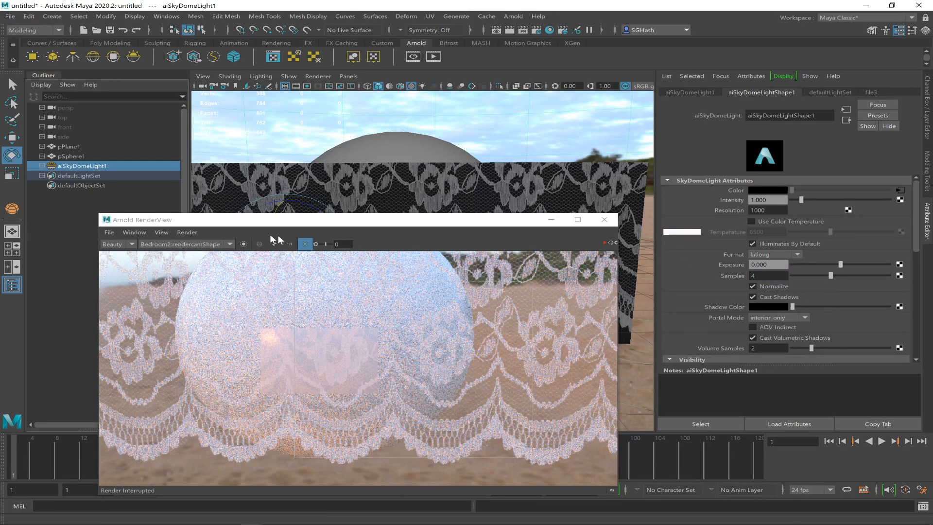
{"action": "left_click", "coordinate": [605, 243]}
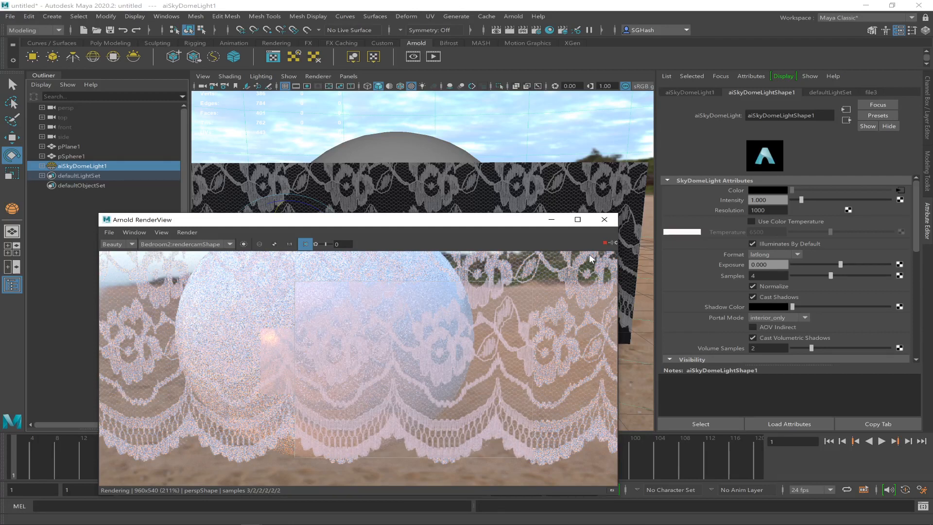
{"action": "left_click", "coordinate": [604, 242]}
Review the lace plane's Arnold Opaque setting and the Lace.jpg connection to the lace material's Geometry Opacity in Hypershade.
{"action": "left_click", "coordinate": [552, 220]}
{"action": "left_click", "coordinate": [615, 215]}
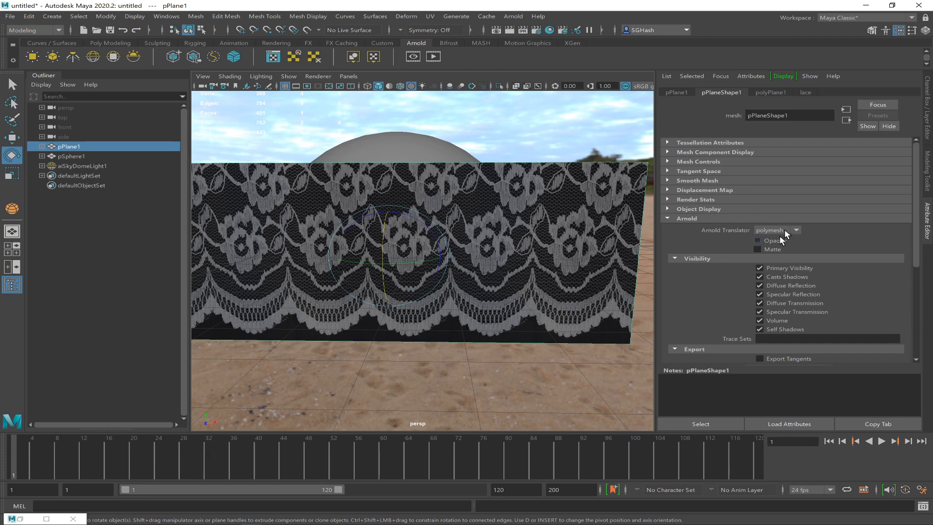
{"action": "left_click", "coordinate": [156, 17]}
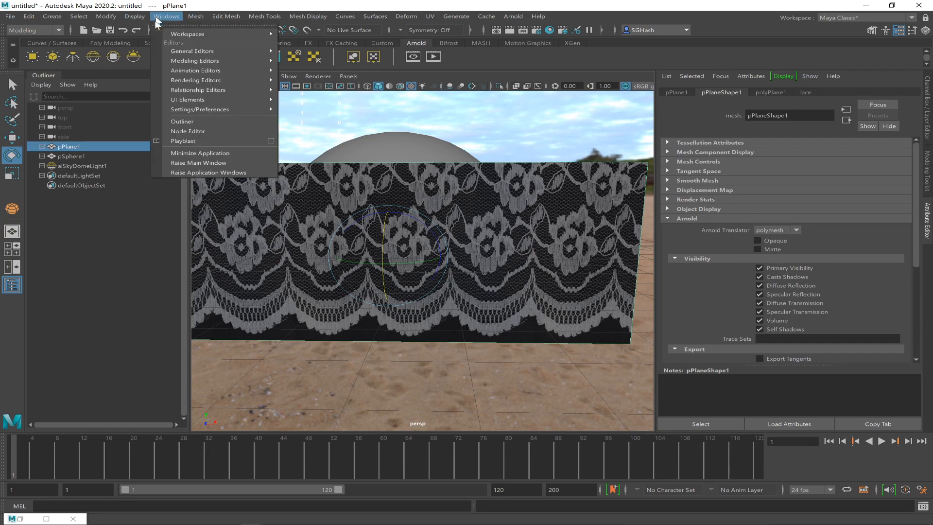
{"action": "mouse_move", "coordinate": [224, 81]}
{"action": "left_click", "coordinate": [333, 100]}
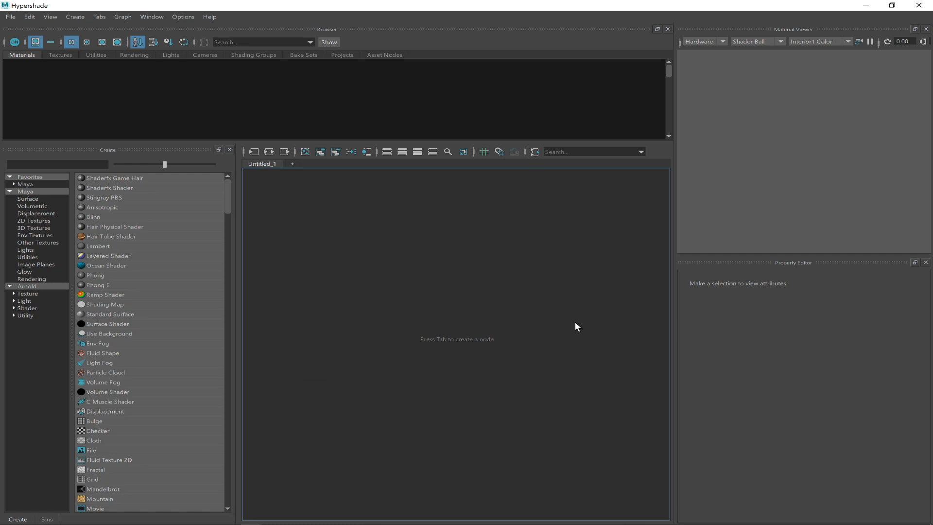
{"action": "left_click", "coordinate": [521, 325]}
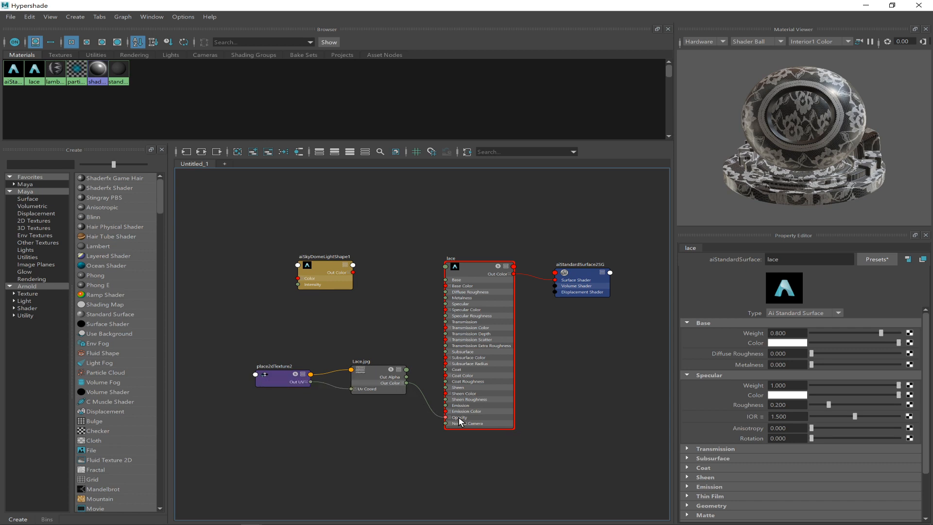
{"action": "left_click", "coordinate": [712, 505]}
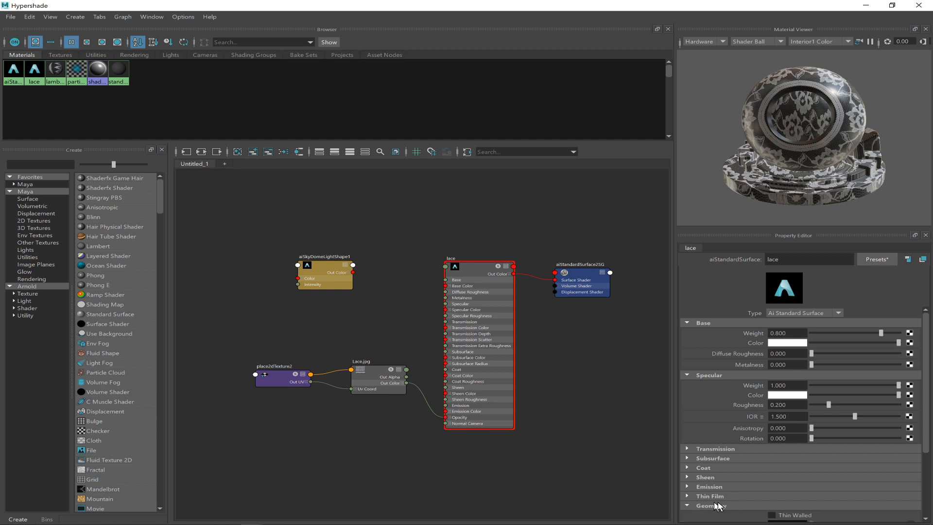
{"action": "scroll", "coordinate": [875, 432], "scroll_direction": "down", "scroll_amount": 3}
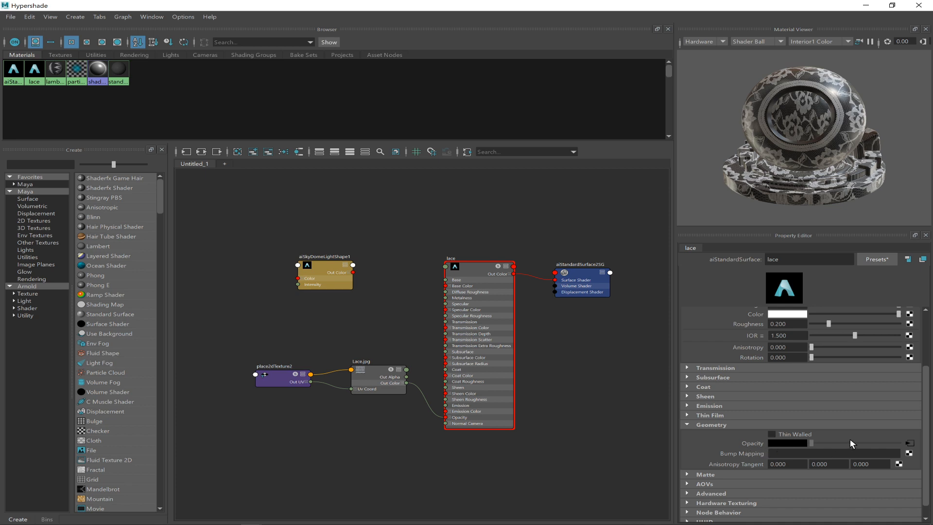
{"action": "left_click", "coordinate": [866, 6]}
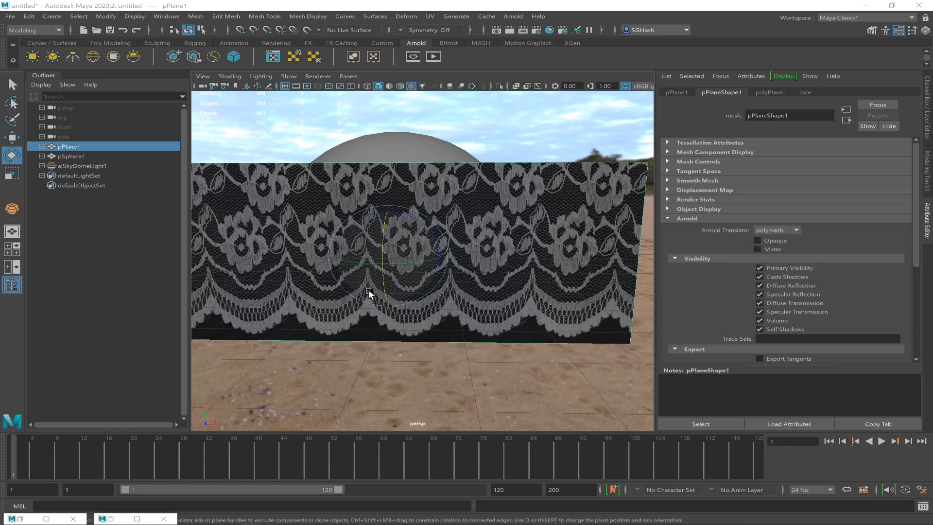
{"action": "left_click", "coordinate": [104, 519]}
{"action": "left_click", "coordinate": [110, 519]}
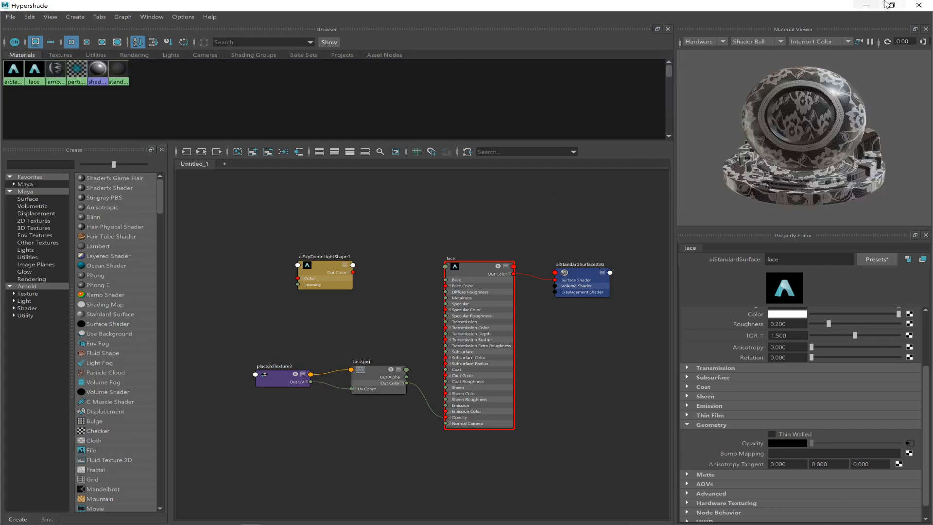
{"action": "left_click", "coordinate": [866, 5]}
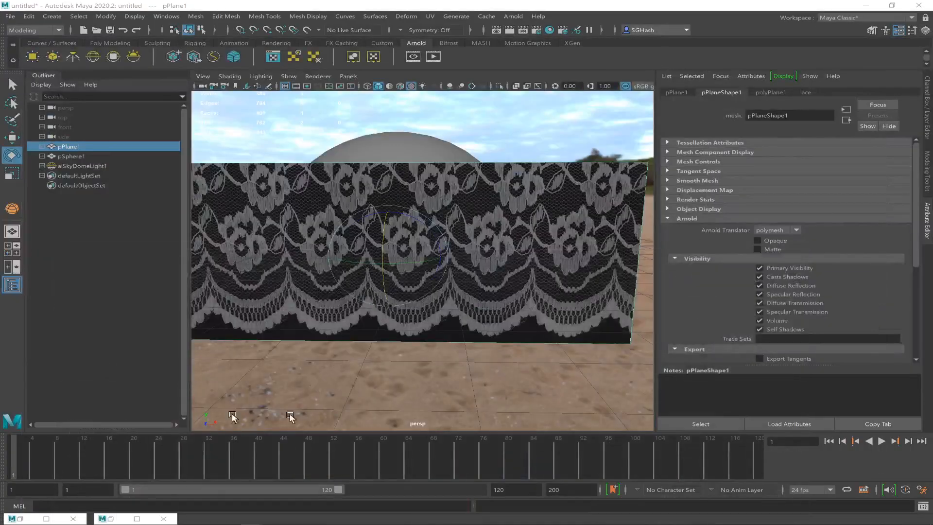
Maximize Arnold RenderView and restart the render of the lace in front of the sphere, then minimize the window.
{"action": "left_click", "coordinate": [46, 519]}
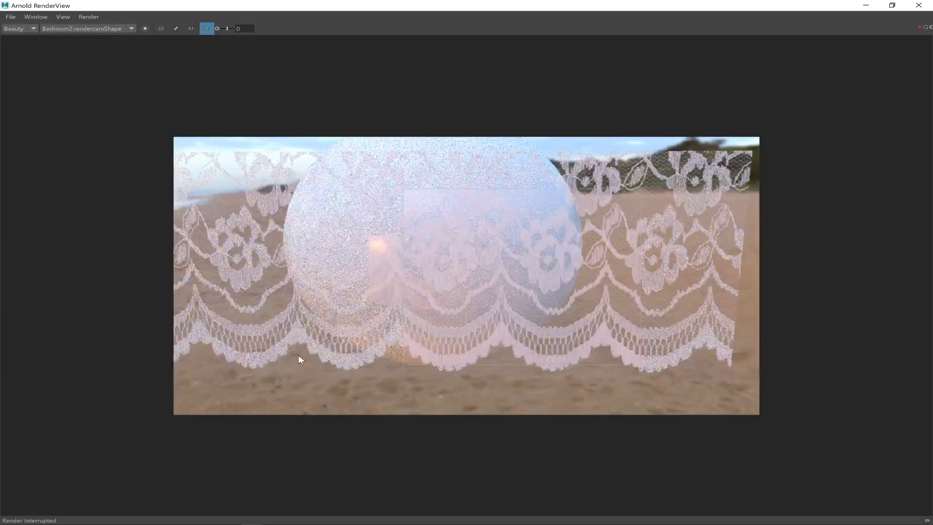
{"action": "left_click", "coordinate": [919, 27]}
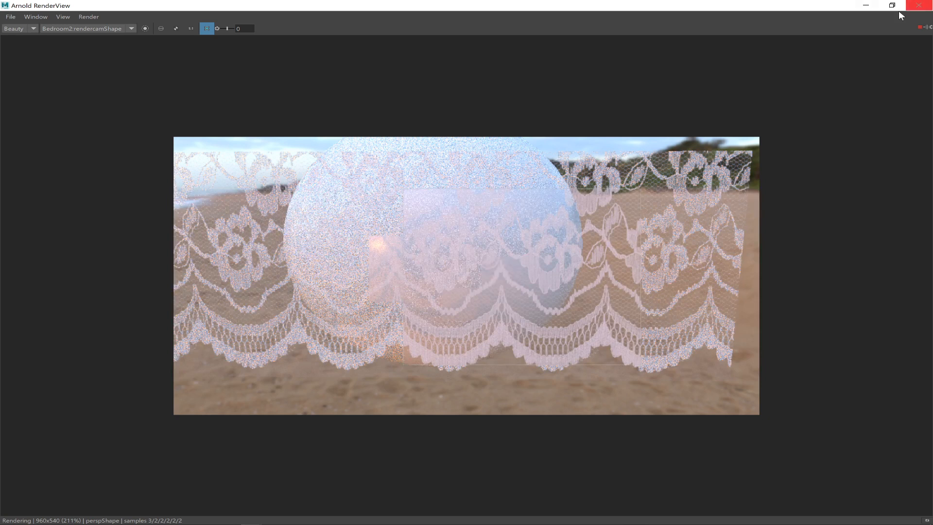
{"action": "left_click", "coordinate": [857, 10]}
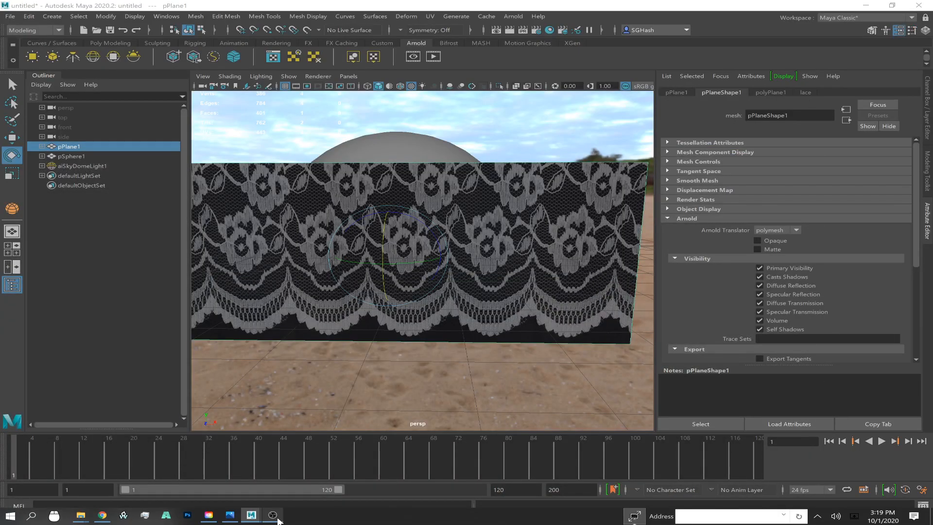
{"action": "left_click", "coordinate": [273, 517]}
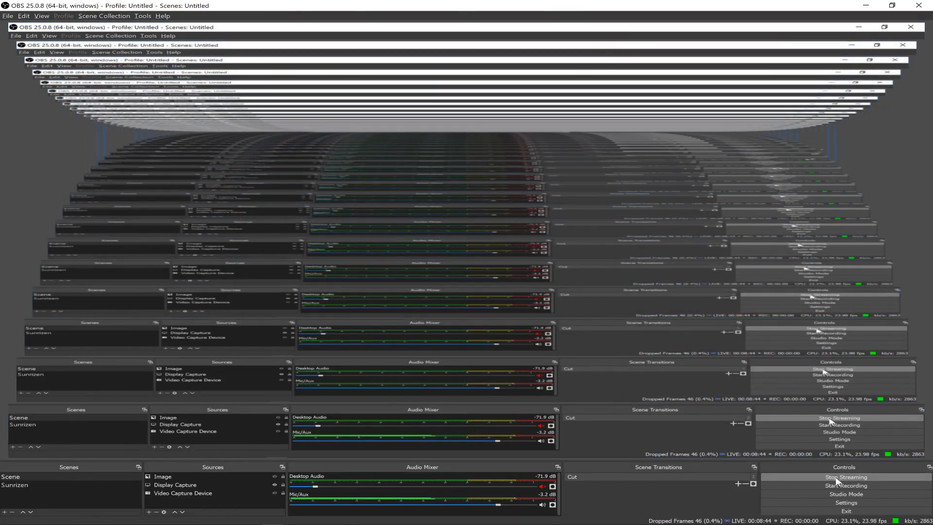